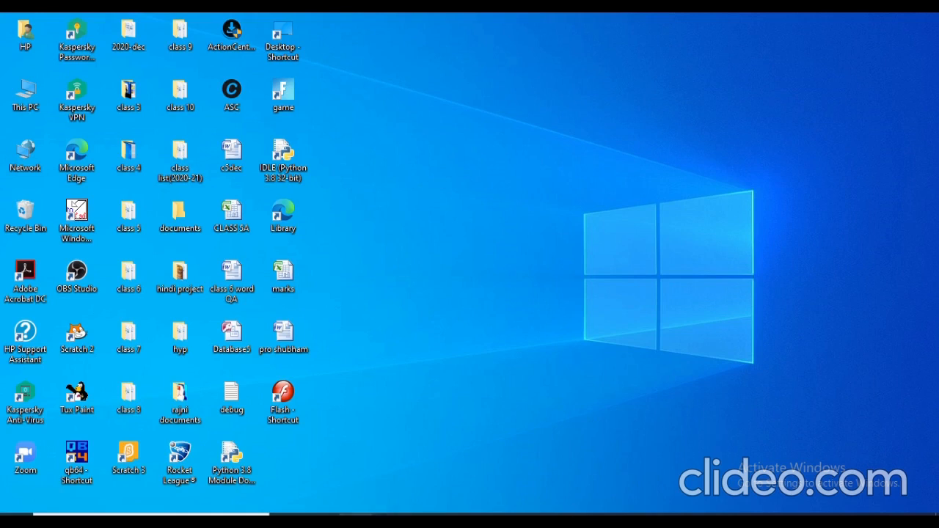
- Switch to the Microsoft Edge window and open Google from the new tab shortcuts
{"action": "mouse_move", "coordinate": [354, 522]}
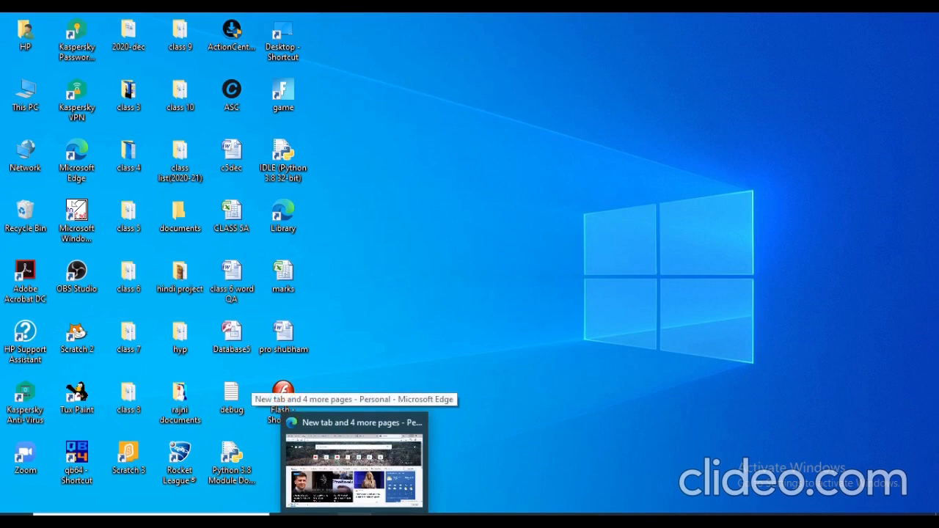
{"action": "left_click", "coordinate": [355, 462]}
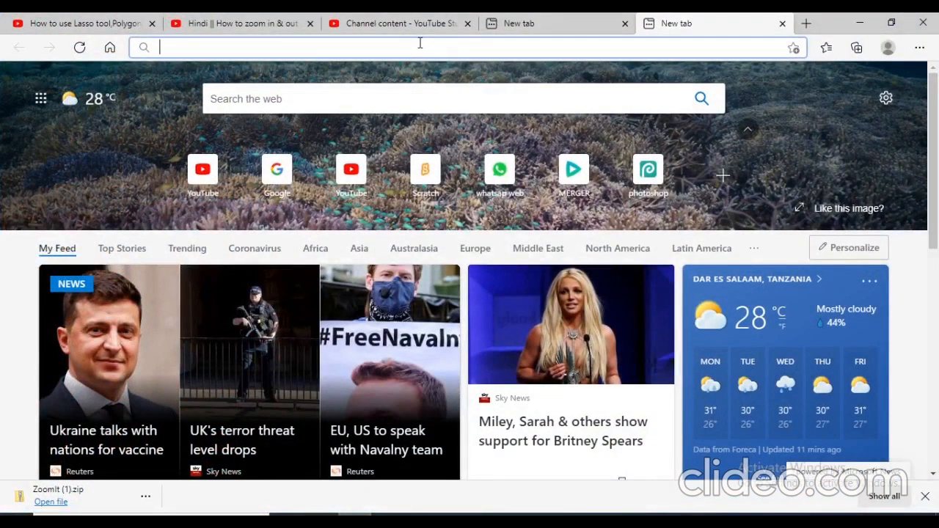
{"action": "left_click", "coordinate": [280, 177]}
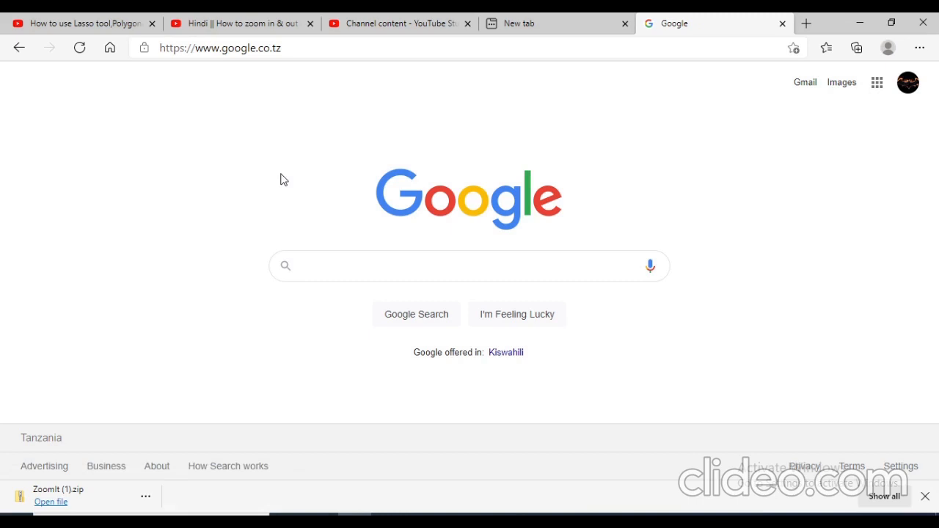
- Search the web for online photoshop free and open the Photopea online photo editor result
{"action": "type", "text": "onlin"}
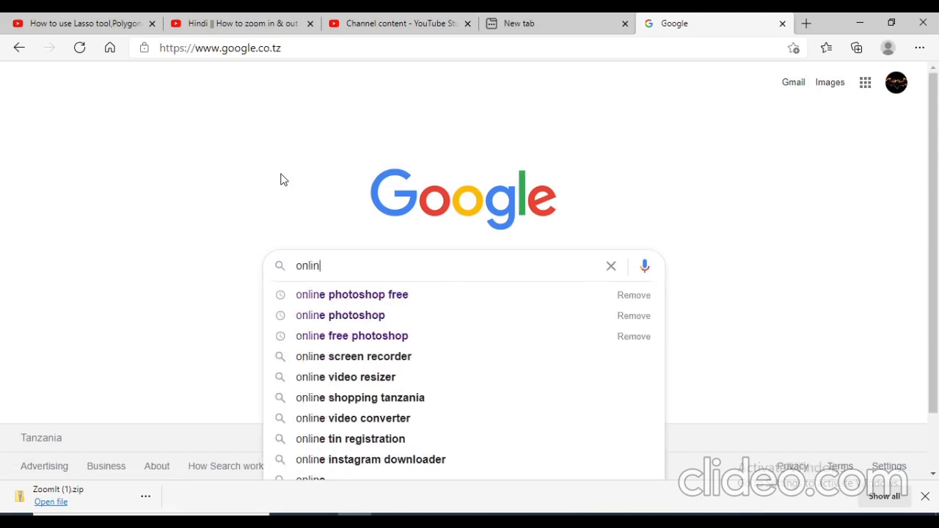
{"action": "type", "text": "e p"}
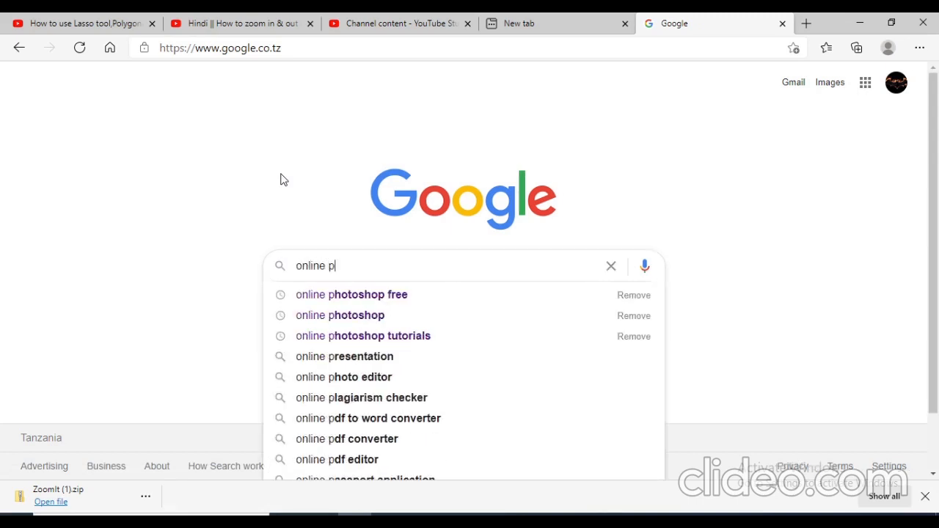
{"action": "type", "text": "hotoshop "}
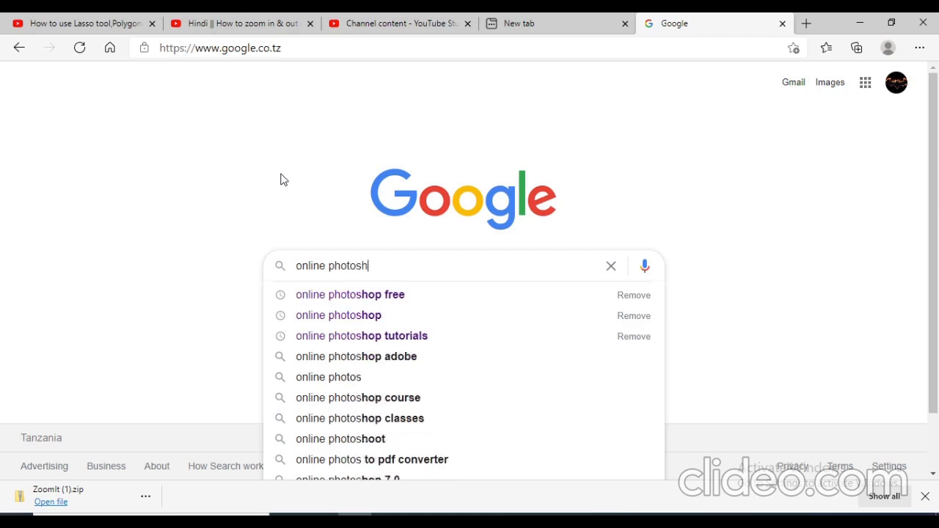
{"action": "type", "text": "free"}
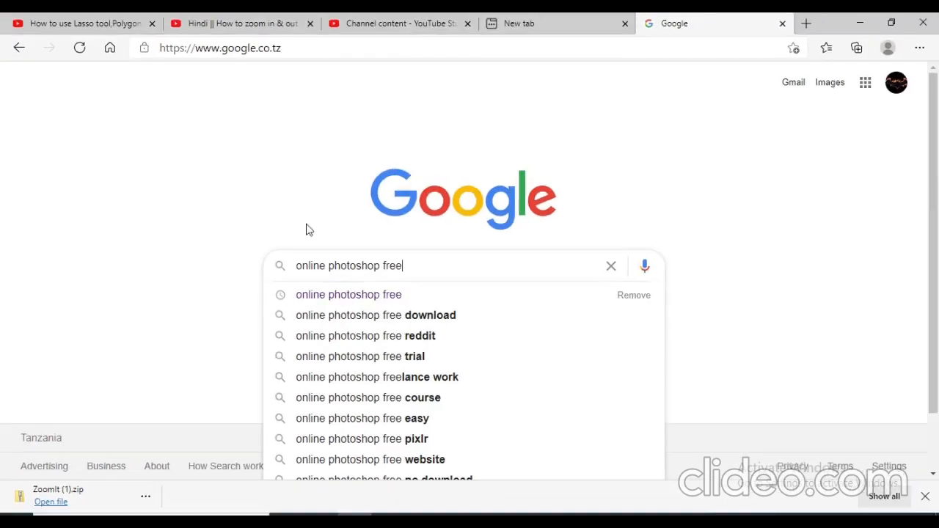
{"action": "key", "text": "Return"}
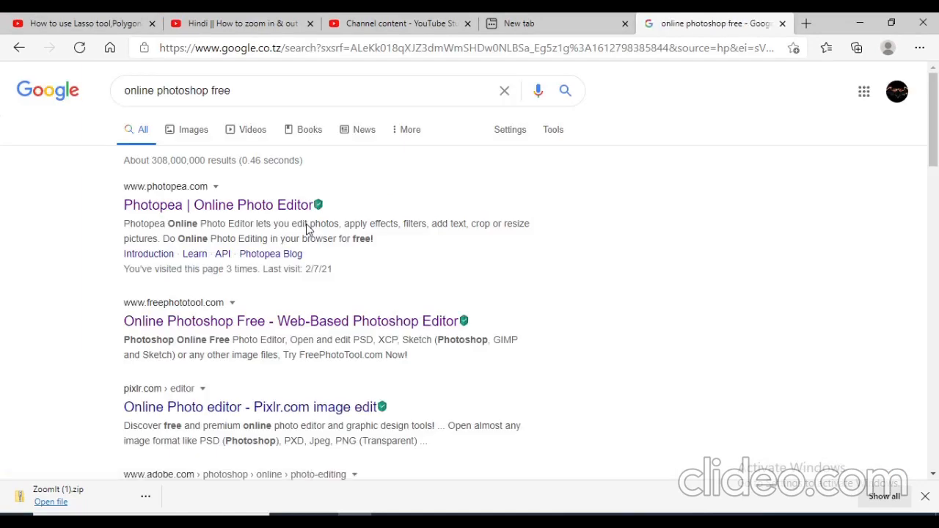
{"action": "left_click", "coordinate": [240, 209]}
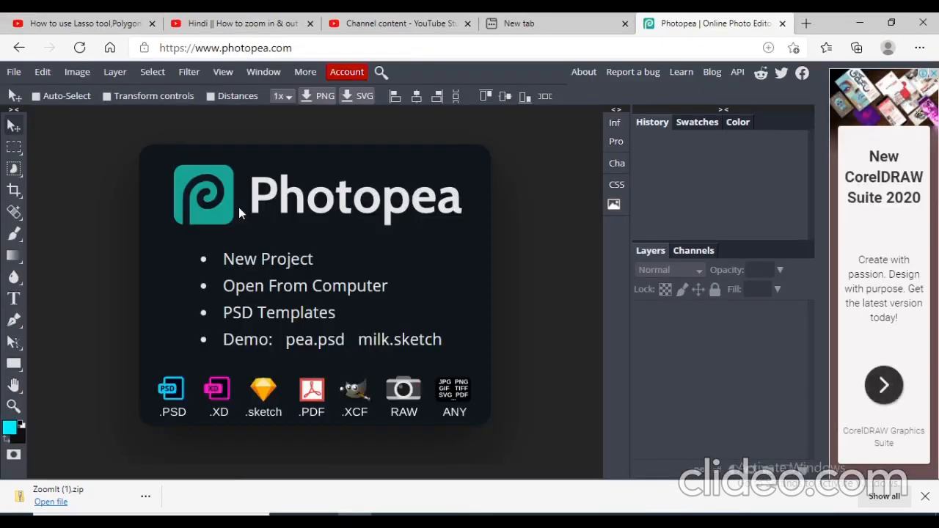
- Create a new project named selection at 1280 × 720 px with a White background
{"action": "left_click", "coordinate": [251, 261]}
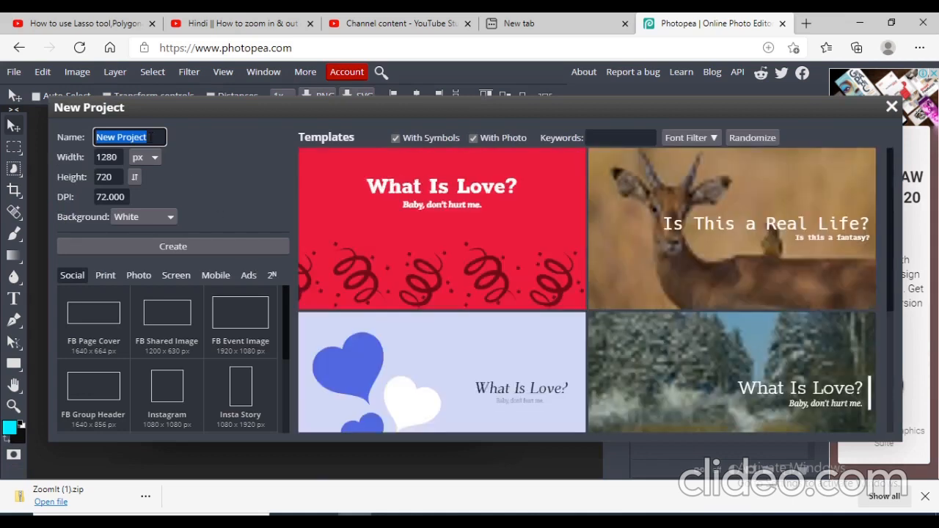
{"action": "key", "text": "BackSpace"}
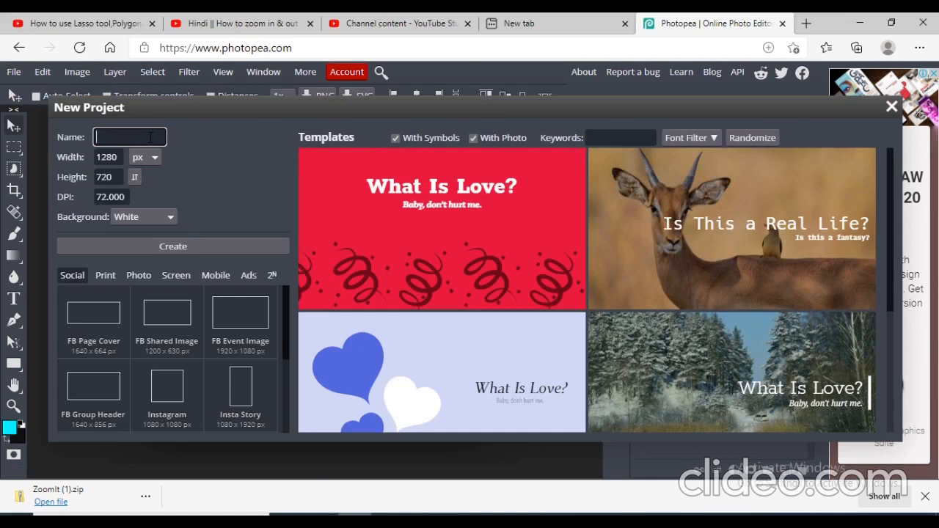
{"action": "type", "text": "selection"}
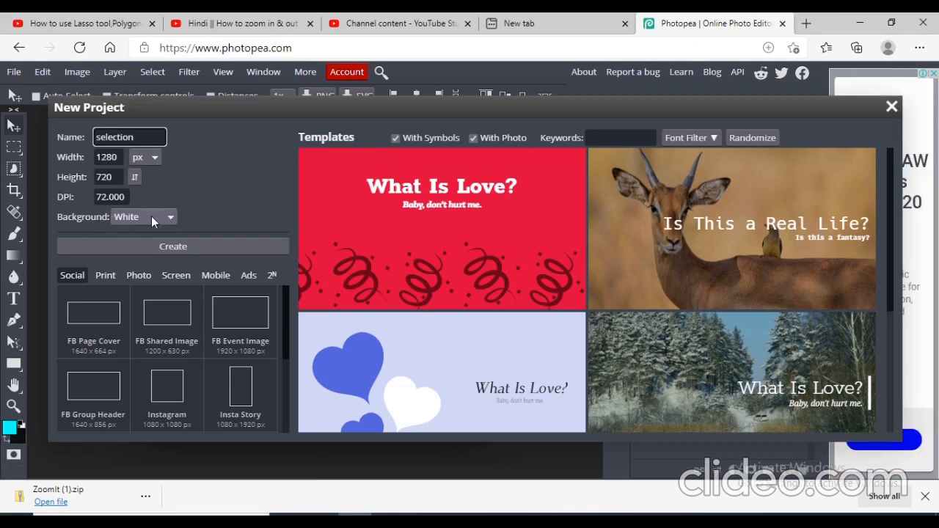
{"action": "left_click", "coordinate": [170, 216]}
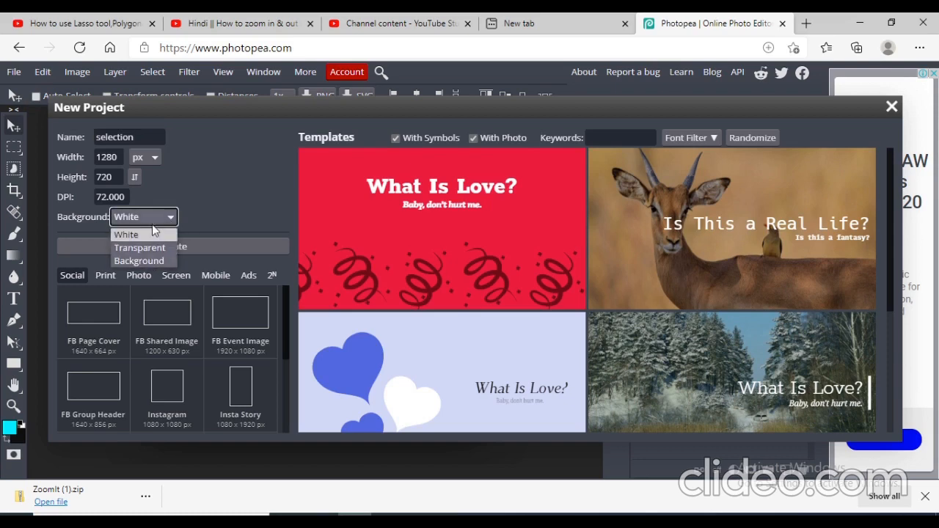
{"action": "left_click", "coordinate": [152, 215]}
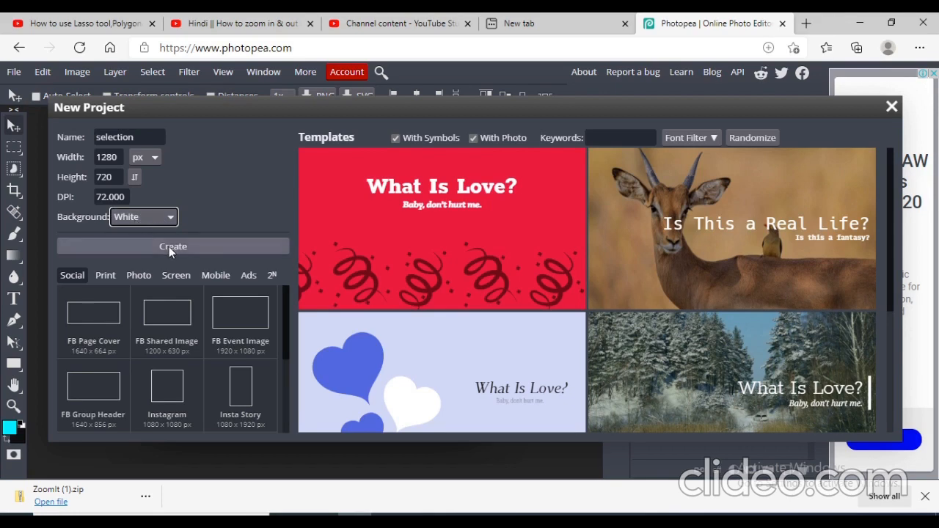
{"action": "left_click", "coordinate": [169, 247]}
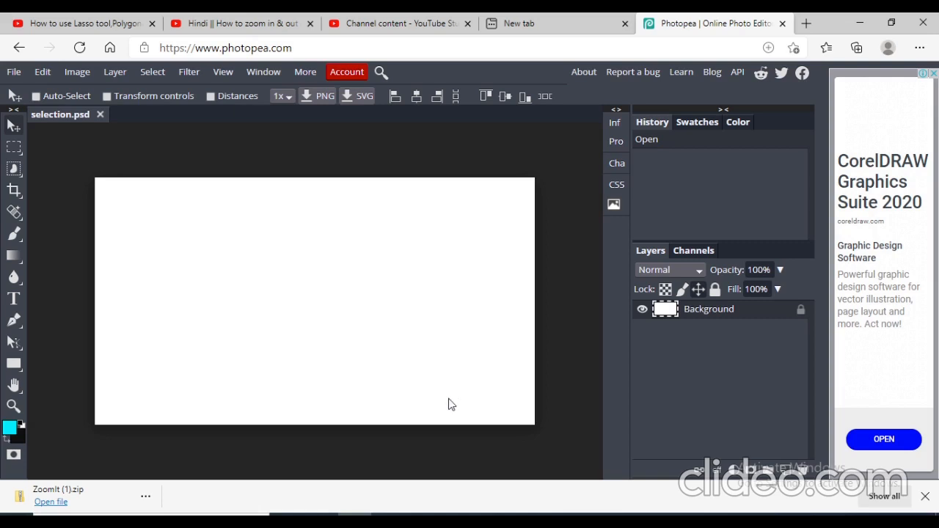
- Show the selection tools grouped under the Rectangle Select tool
{"action": "left_click", "coordinate": [20, 156]}
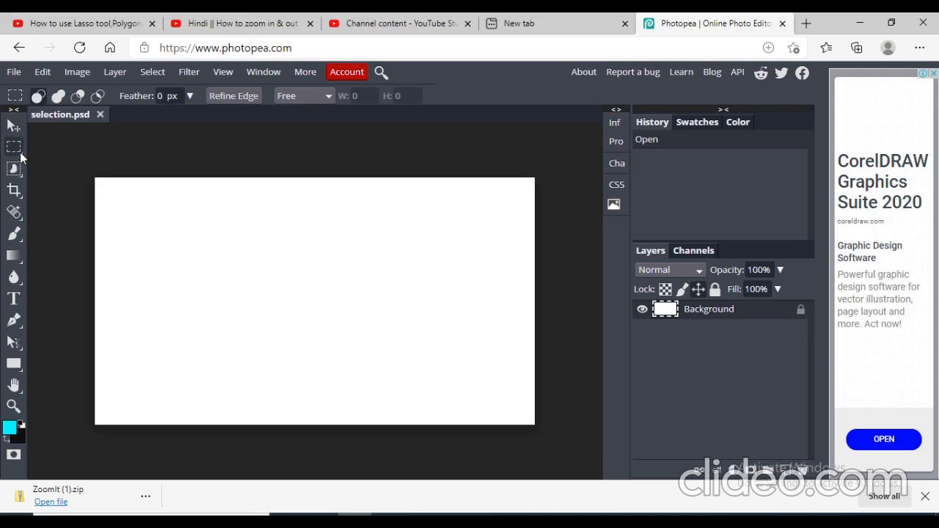
{"action": "right_click", "coordinate": [20, 154]}
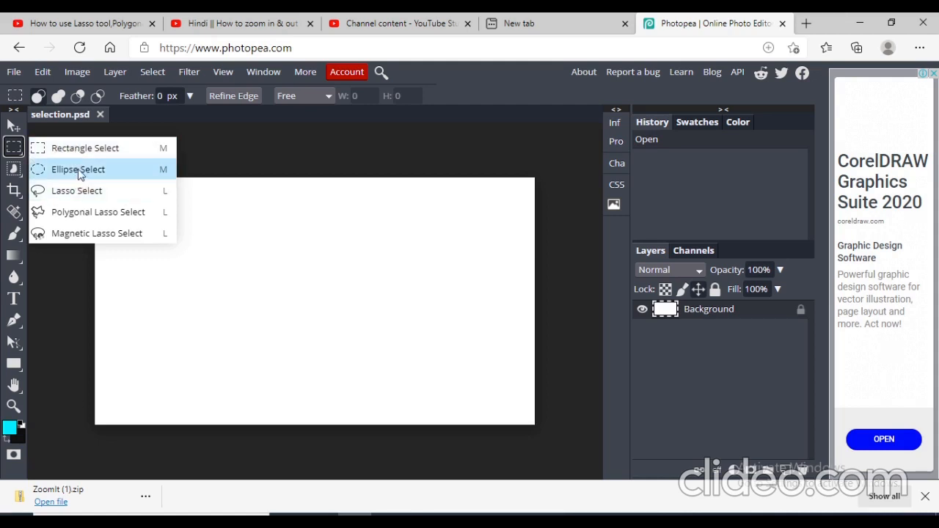
{"action": "left_click", "coordinate": [223, 232]}
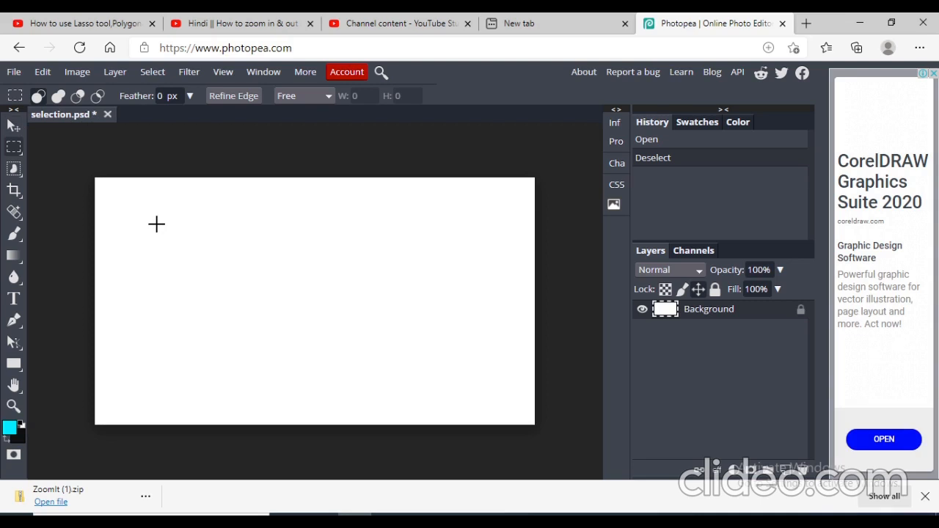
{"action": "left_click", "coordinate": [20, 72]}
{"action": "left_click", "coordinate": [41, 115]}
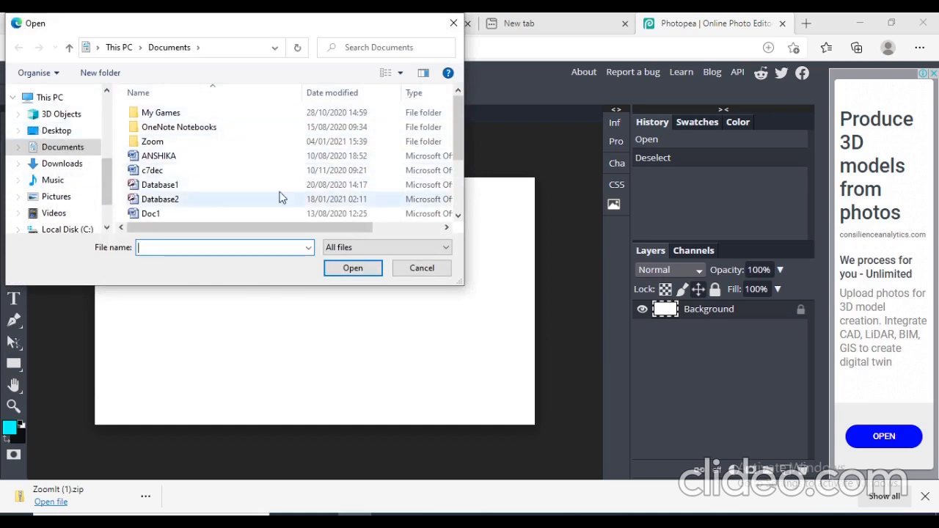
{"action": "left_click", "coordinate": [455, 27]}
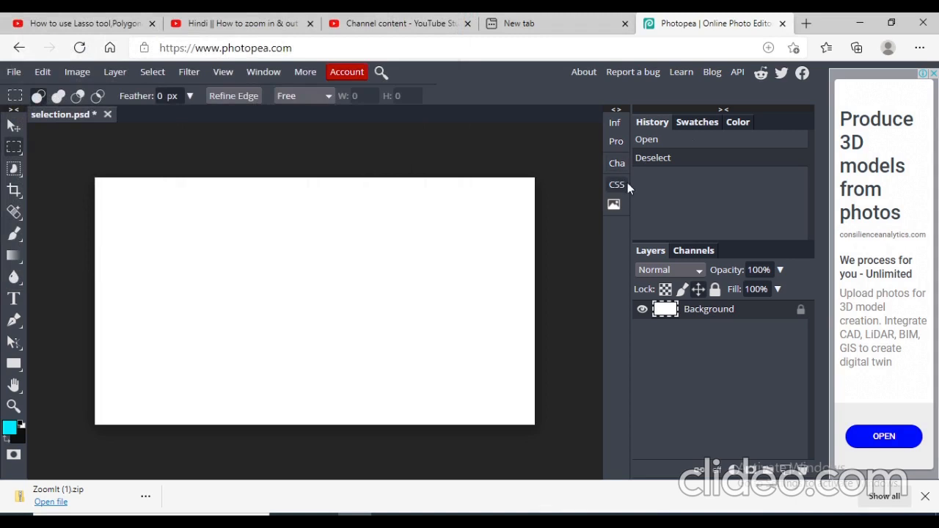
- Browse the sample images in the Gallery panel and close it
{"action": "left_click", "coordinate": [616, 205]}
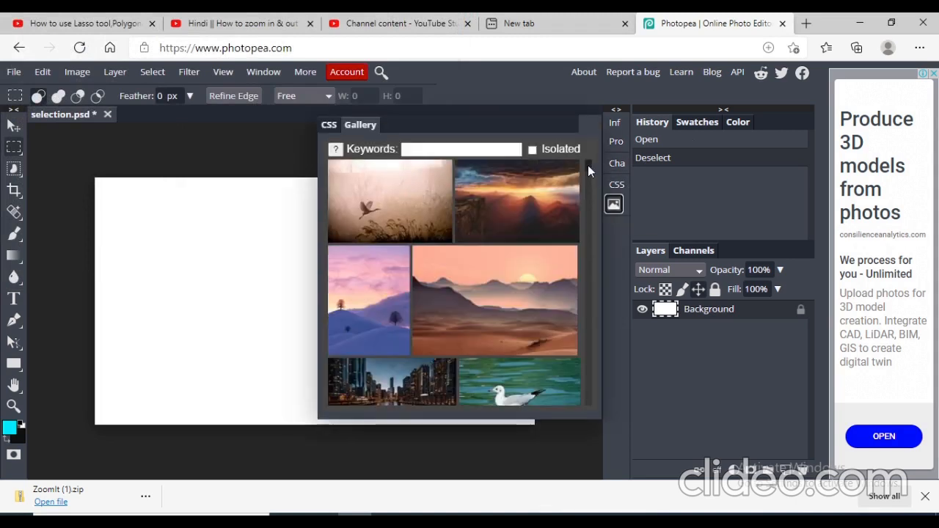
{"action": "left_click_drag", "start_coordinate": [588, 165], "coordinate": [591, 213]}
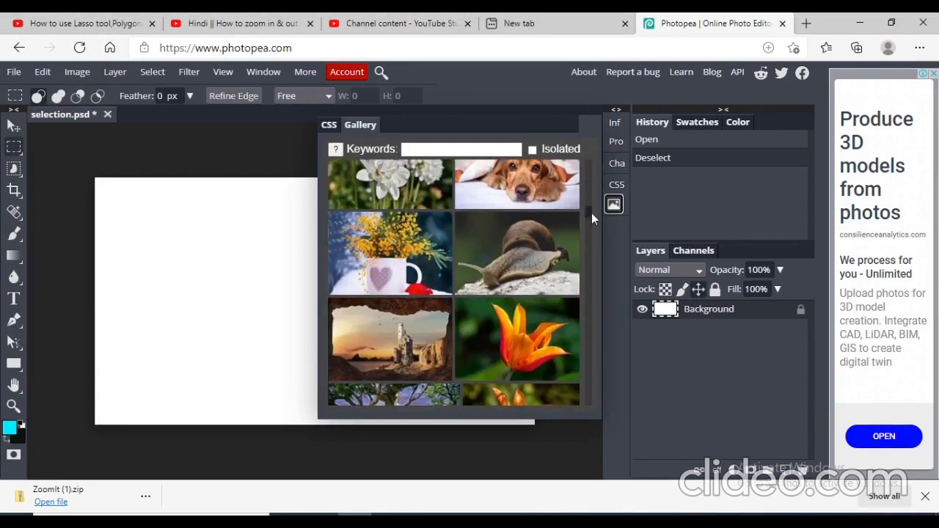
{"action": "left_click", "coordinate": [249, 249]}
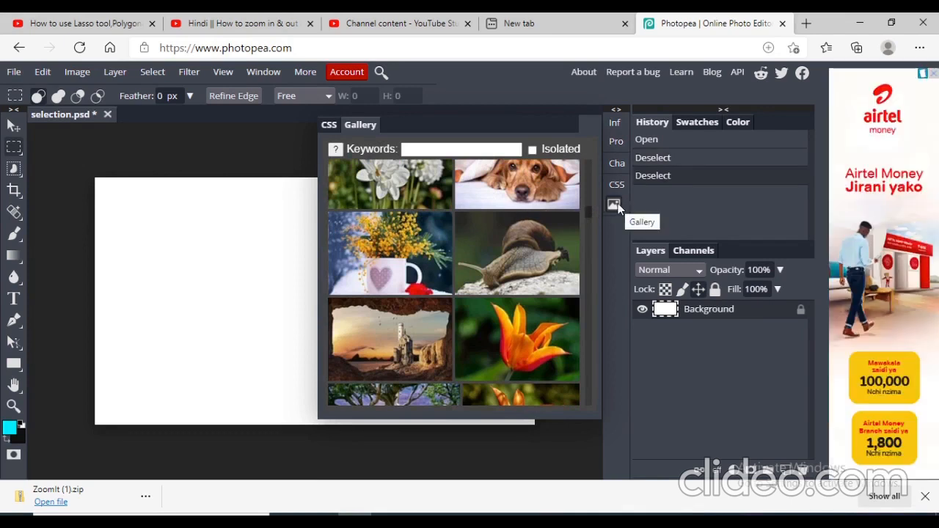
{"action": "left_click", "coordinate": [618, 206]}
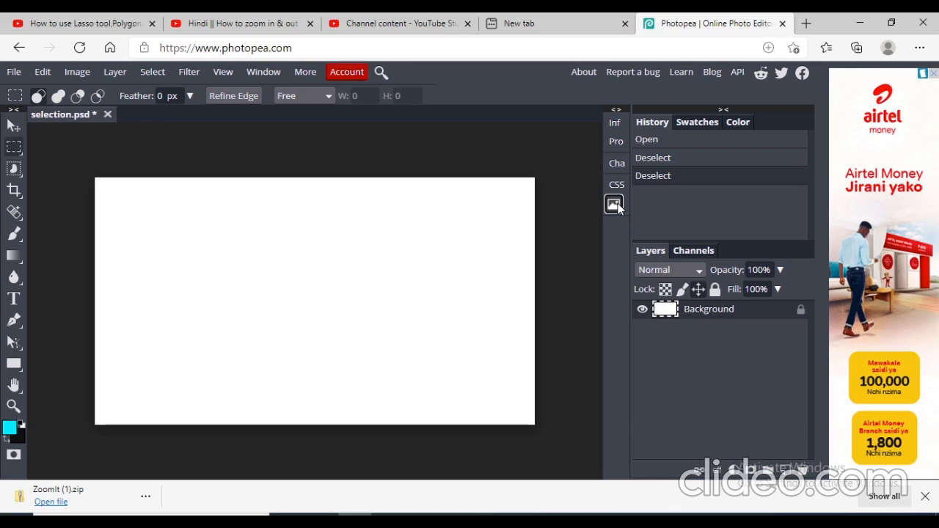
- Open the pizza image from Pictures > Saved Pictures
{"action": "key", "text": "ctrl+o"}
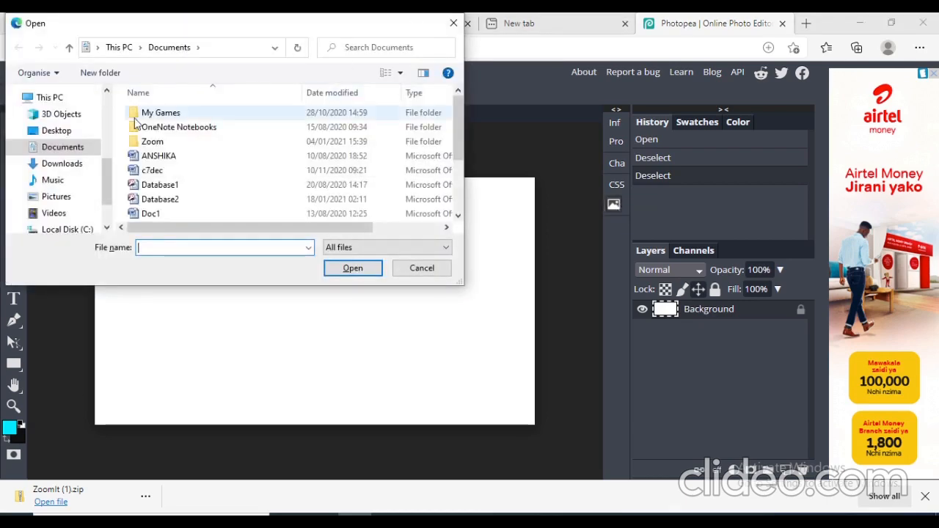
{"action": "left_click", "coordinate": [66, 198]}
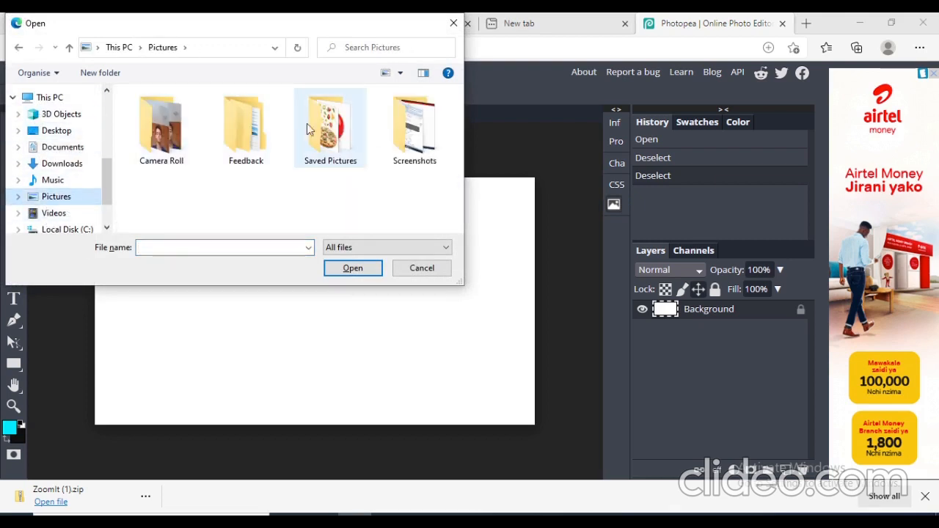
{"action": "left_click", "coordinate": [321, 135]}
{"action": "double_click", "coordinate": [321, 135]}
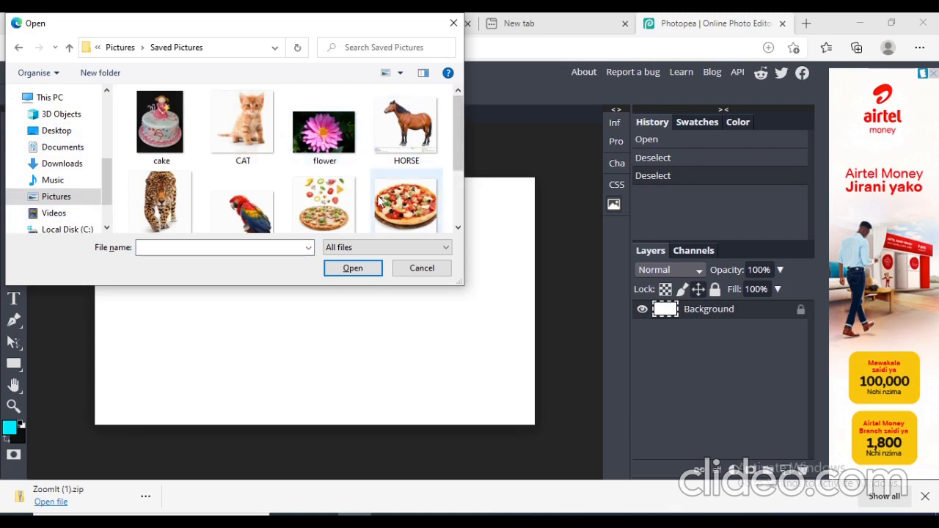
{"action": "left_click", "coordinate": [334, 205]}
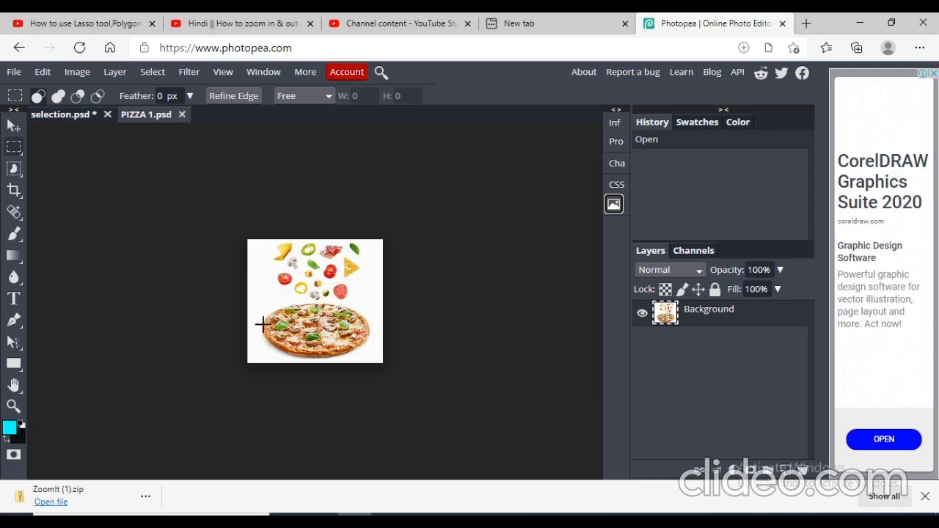
- Pick the Rectangle Select tool in the PIZZA 1 document and clear any selection
{"action": "left_click", "coordinate": [58, 113]}
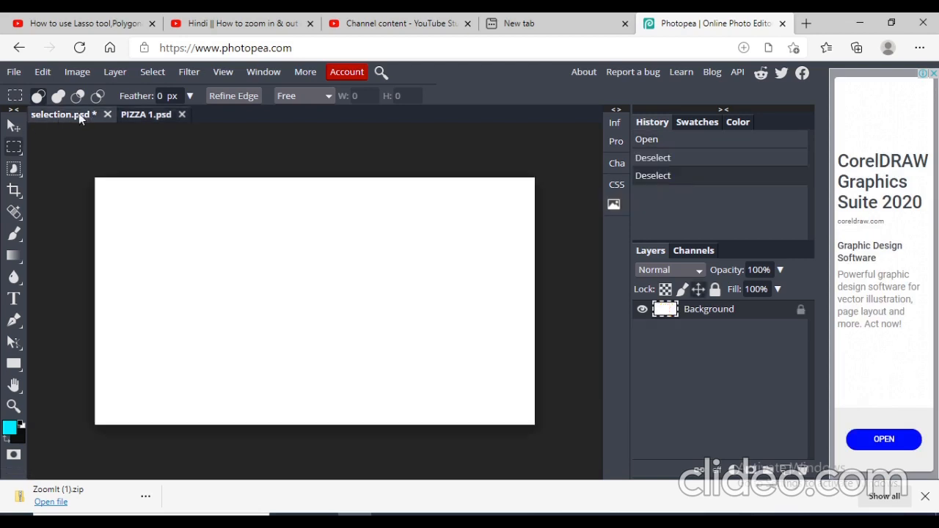
{"action": "left_click", "coordinate": [141, 114]}
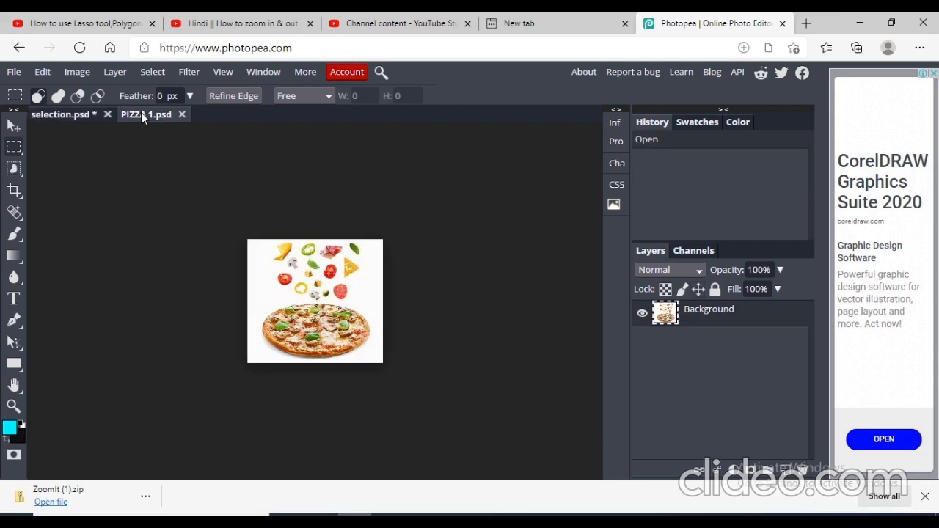
{"action": "right_click", "coordinate": [16, 150]}
{"action": "left_click", "coordinate": [16, 150]}
{"action": "right_click", "coordinate": [14, 147]}
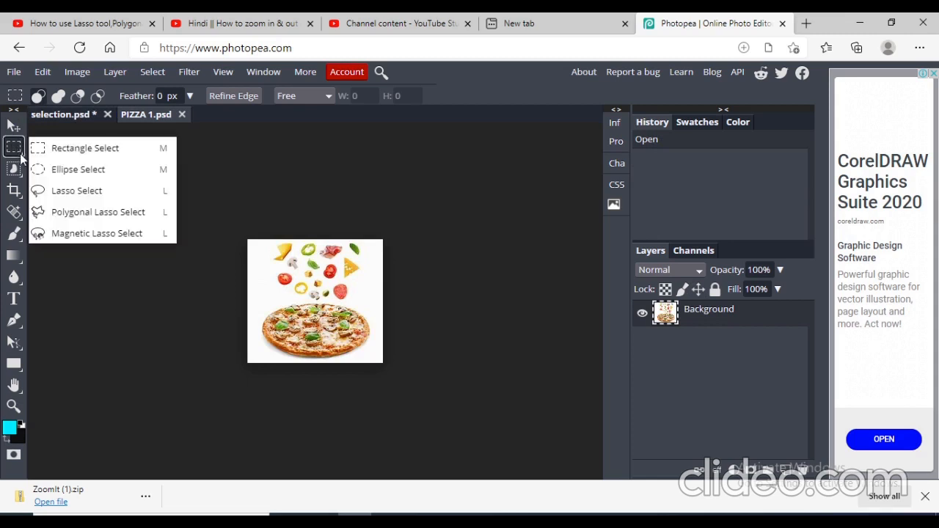
{"action": "left_click", "coordinate": [78, 150]}
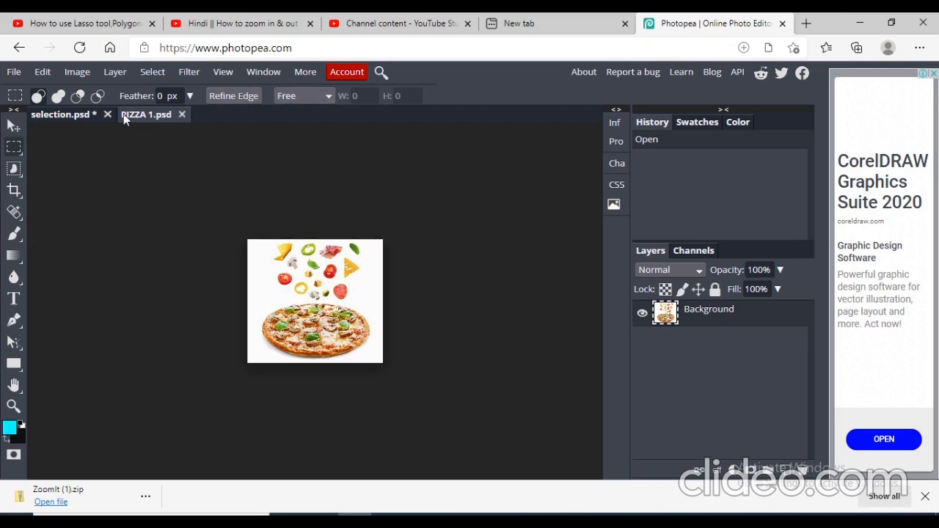
{"action": "key", "text": "ctrl+d"}
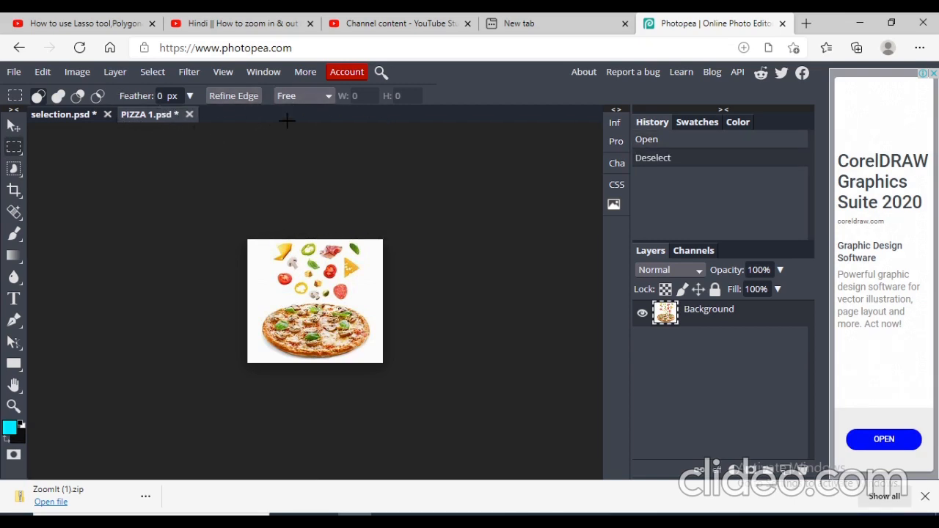
- Set the Rectangle Select style to Free and draw a rectangular selection around the pizza
{"action": "left_click", "coordinate": [329, 96]}
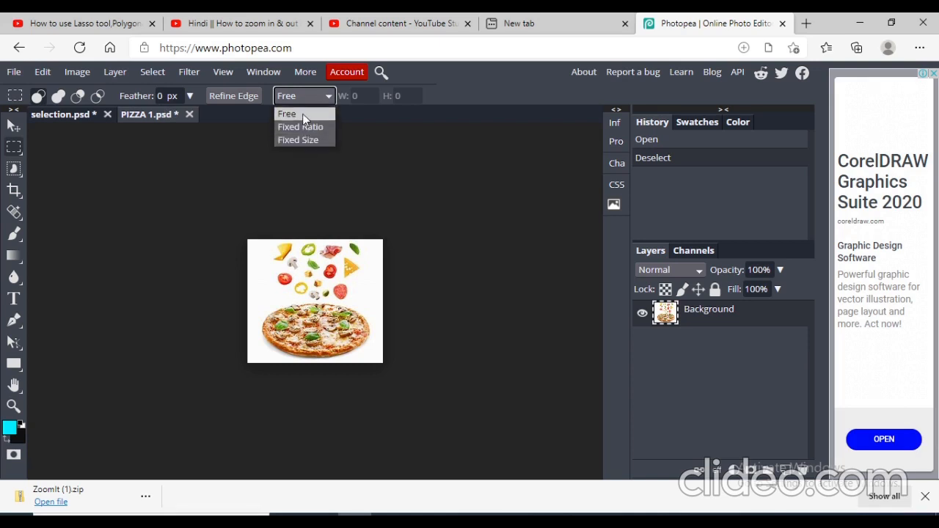
{"action": "left_click", "coordinate": [305, 117]}
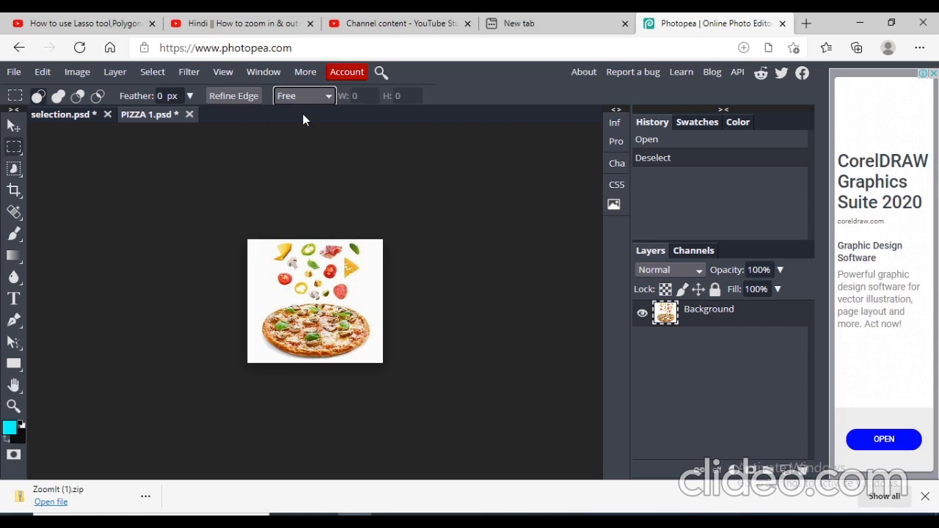
{"action": "left_click", "coordinate": [258, 295]}
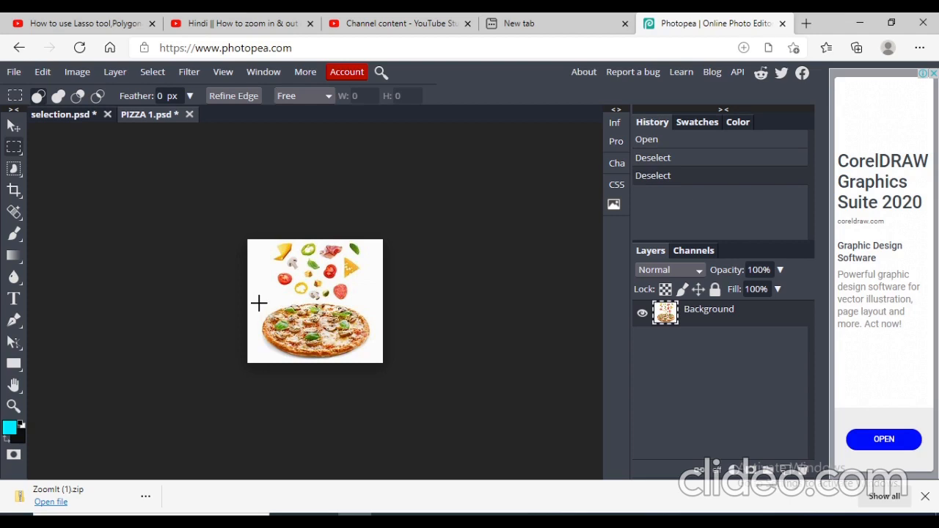
{"action": "left_click_drag", "start_coordinate": [258, 303], "coordinate": [372, 357]}
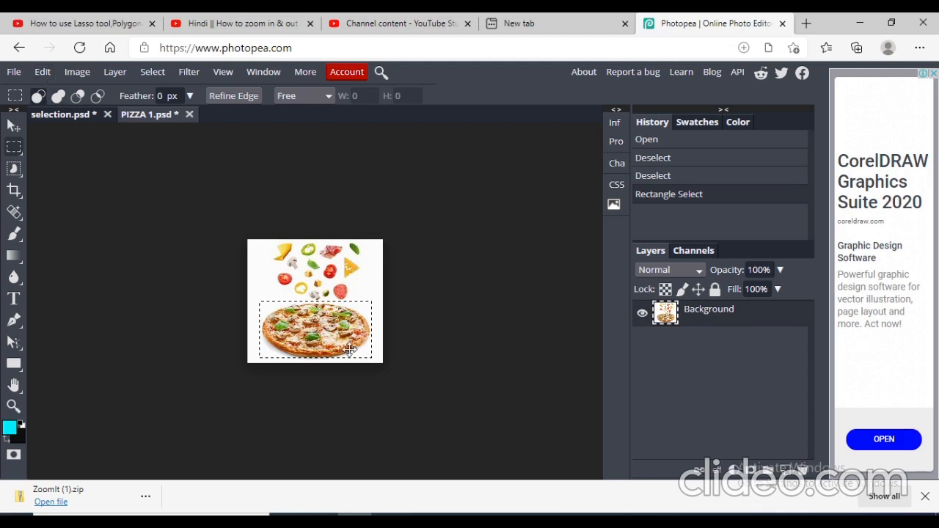
- Paste the copied pizza into selection.psd, allowing clipboard access, and move it to the canvas's upper-left corner
{"action": "left_click", "coordinate": [65, 117]}
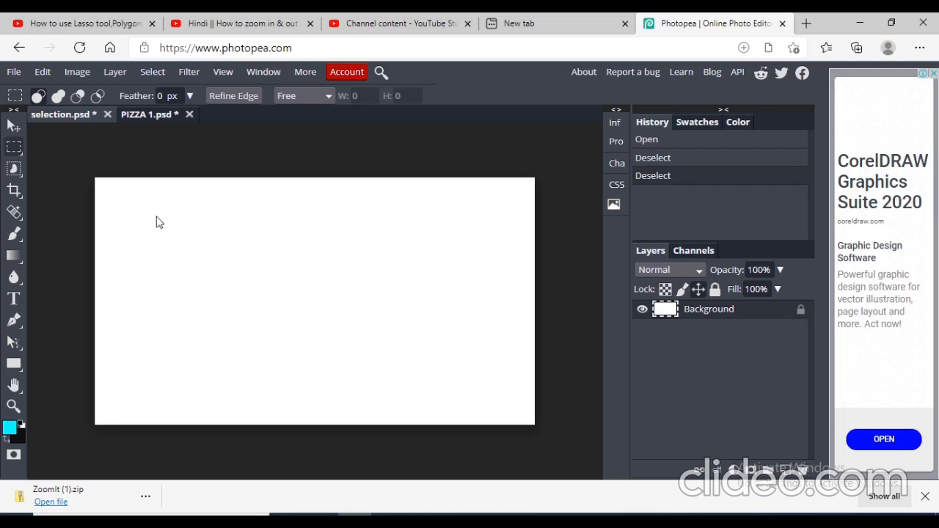
{"action": "key", "text": "ctrl+v"}
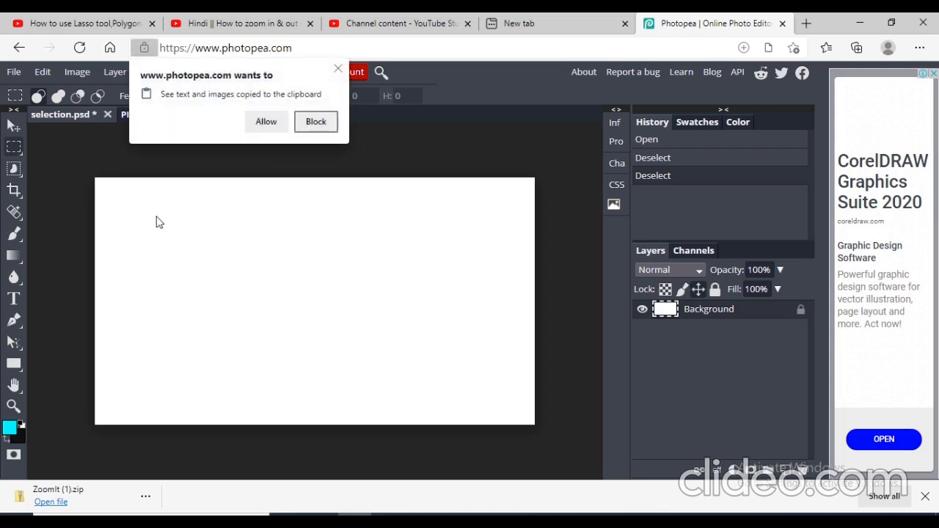
{"action": "left_click", "coordinate": [268, 122]}
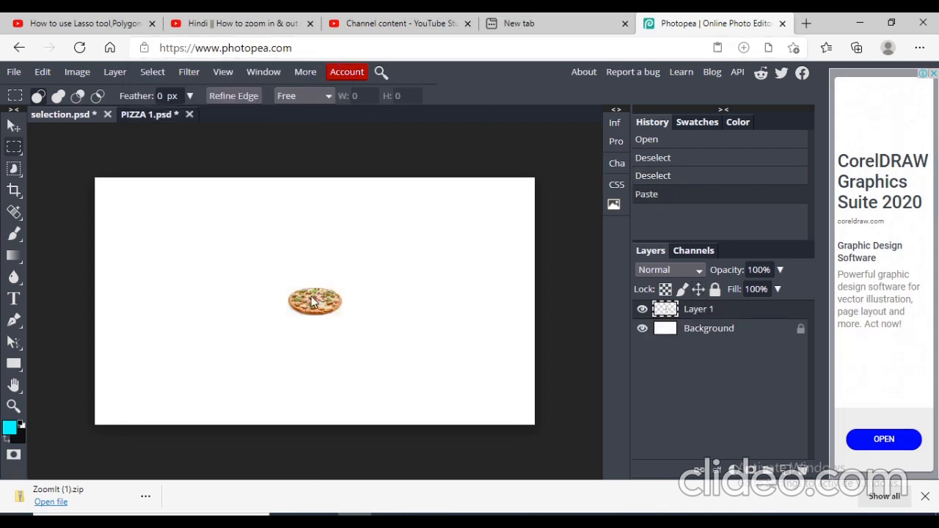
{"action": "left_click_drag", "start_coordinate": [312, 301], "coordinate": [138, 210]}
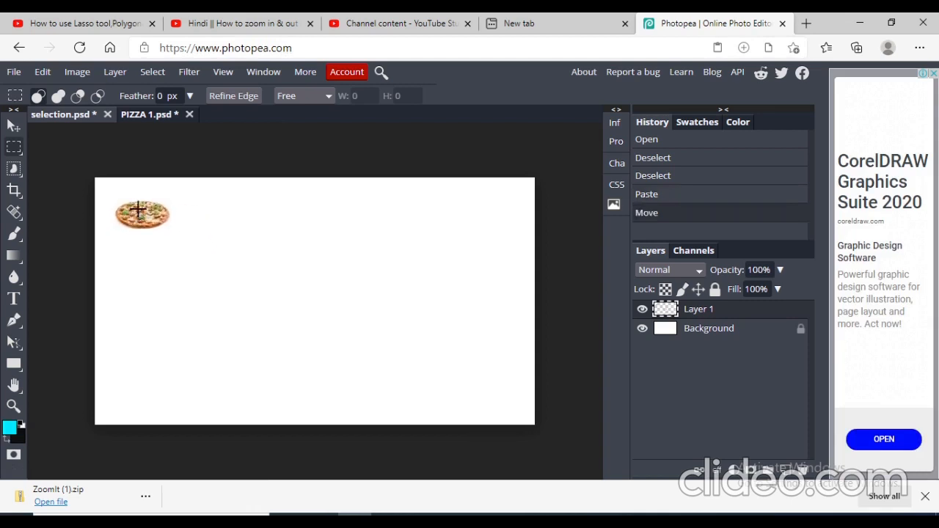
- Free Transform the pasted pizza, enlarging it to about 173% width and 207% height and repositioning it
{"action": "right_click", "coordinate": [138, 210]}
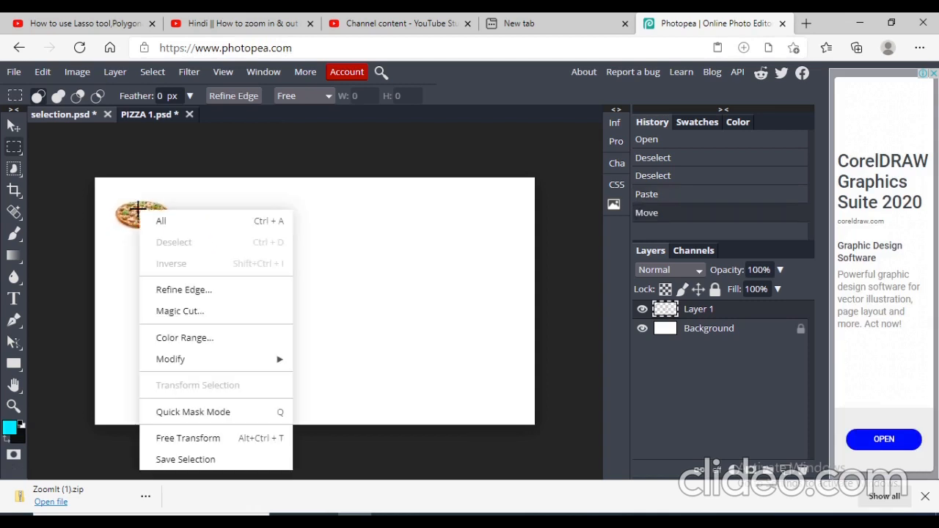
{"action": "left_click", "coordinate": [188, 438]}
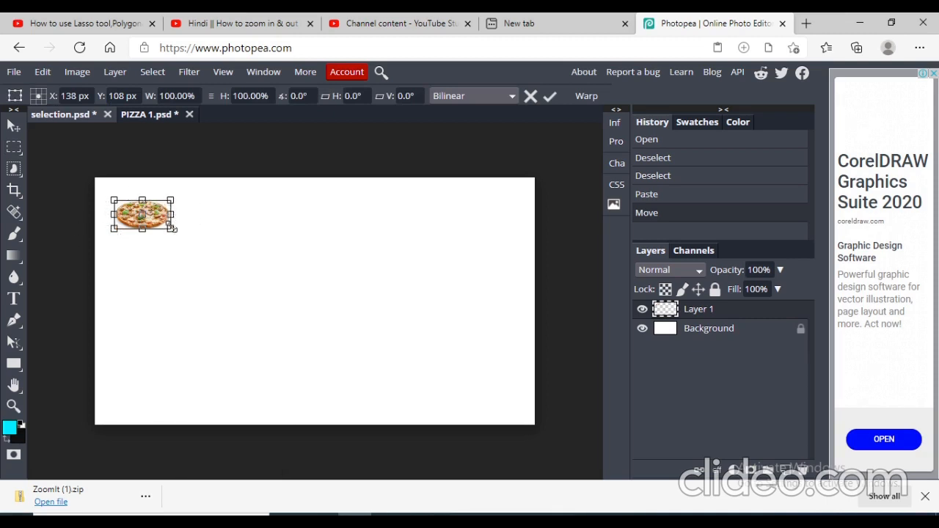
{"action": "left_click_drag", "start_coordinate": [171, 229], "coordinate": [212, 260]}
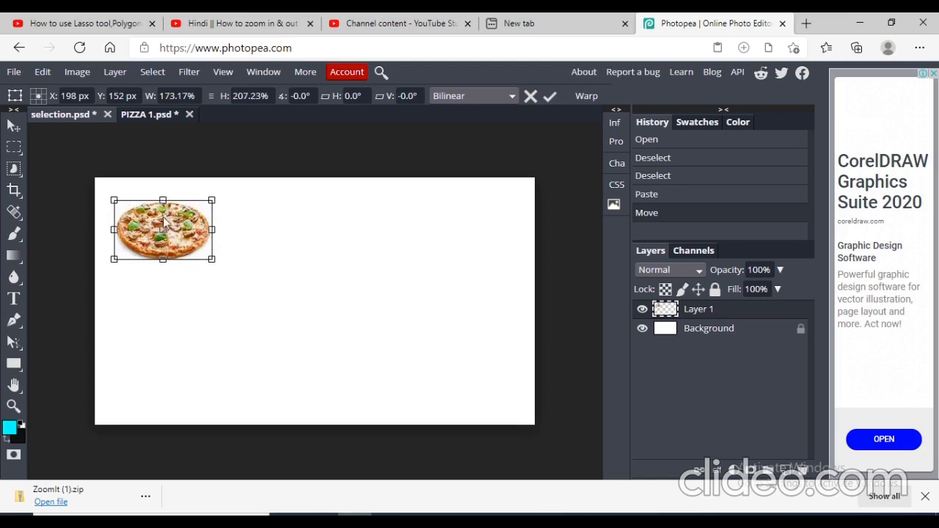
{"action": "mouse_move", "coordinate": [163, 224]}
{"action": "left_mouse_down"}
{"action": "mouse_move", "coordinate": [367, 224]}
{"action": "mouse_move", "coordinate": [174, 233]}
{"action": "mouse_move", "coordinate": [148, 200]}
{"action": "mouse_move", "coordinate": [155, 213]}
{"action": "left_mouse_up"}
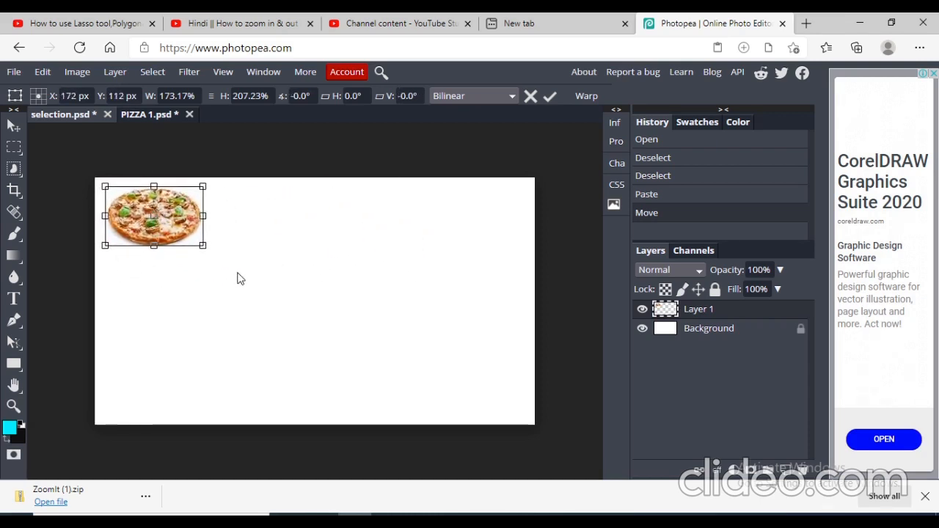
{"action": "left_click", "coordinate": [169, 114]}
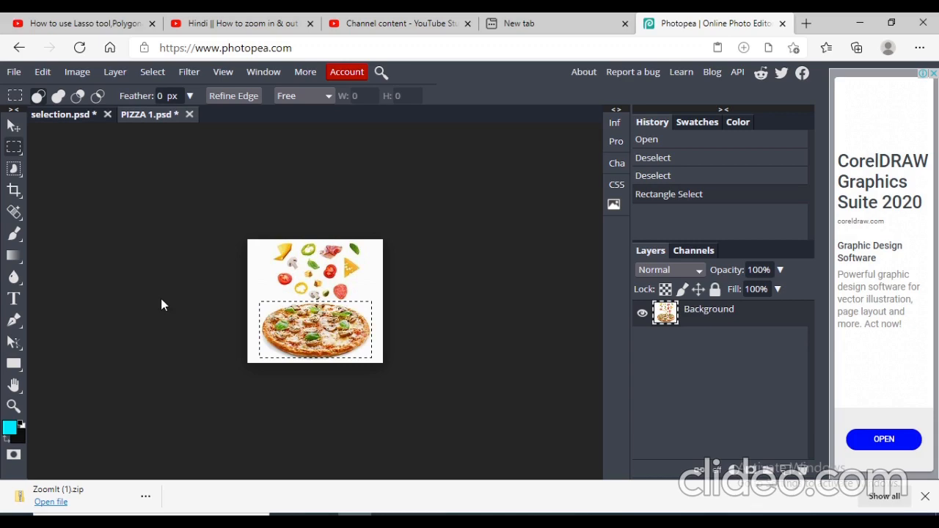
- Open the RED BALL image from Pictures > Saved Pictures
{"action": "key", "text": "ctrl+o"}
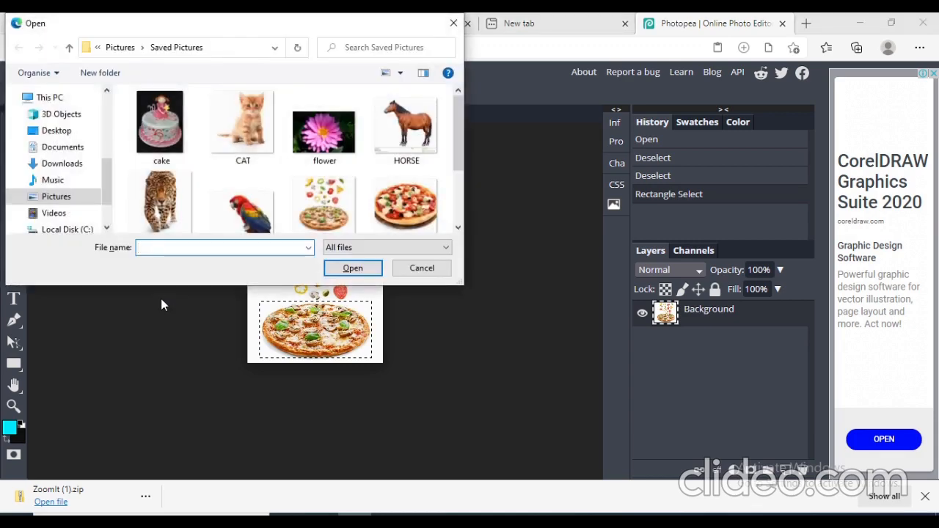
{"action": "left_click", "coordinate": [458, 231]}
{"action": "left_click", "coordinate": [458, 230]}
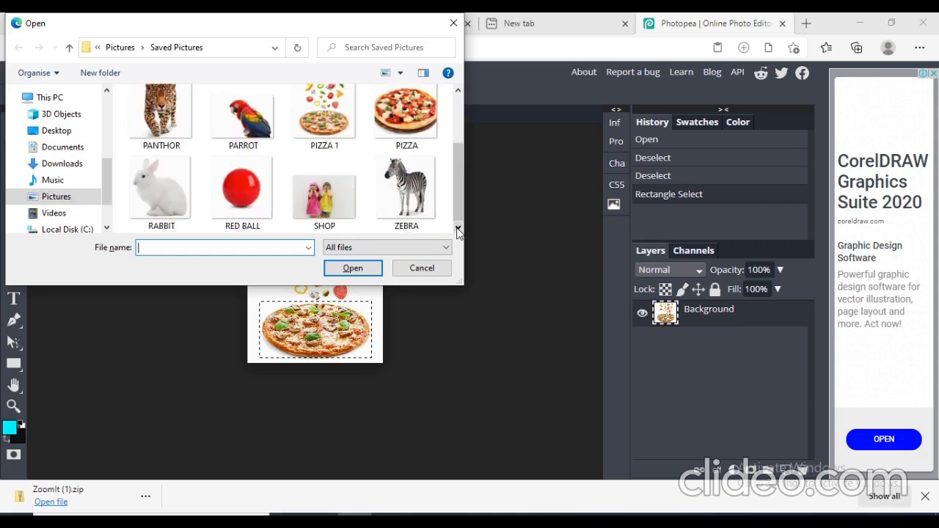
{"action": "left_click", "coordinate": [226, 195]}
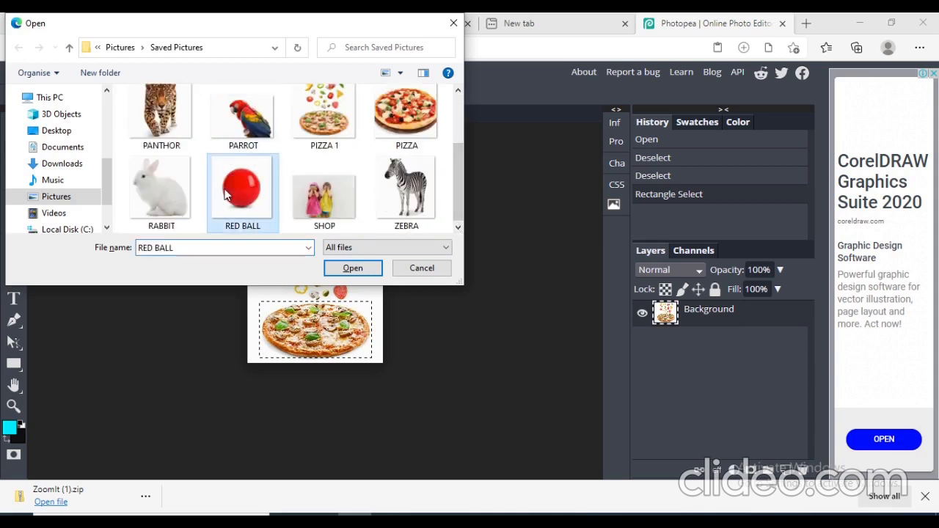
{"action": "left_click", "coordinate": [348, 268]}
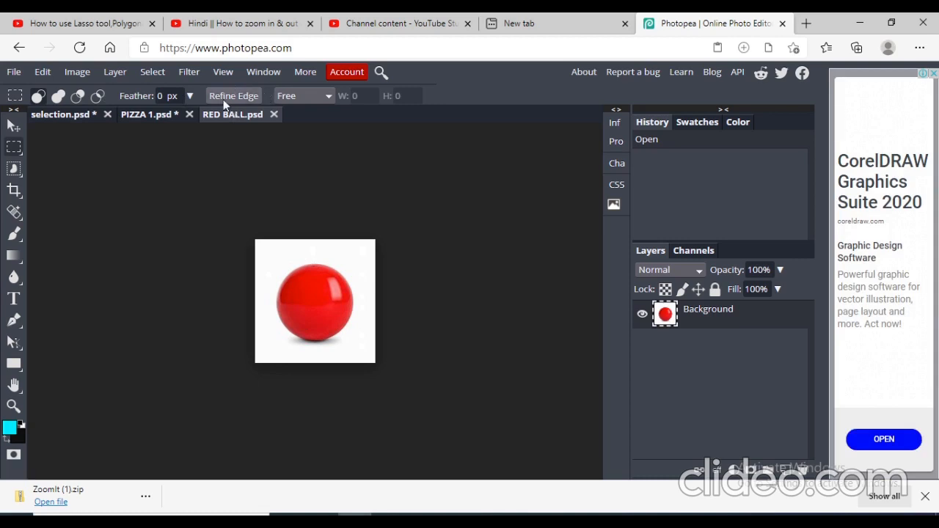
- Select the Rectangle Select tool with Fixed Ratio style and draw a square selection around the red ball
{"action": "left_click", "coordinate": [22, 153]}
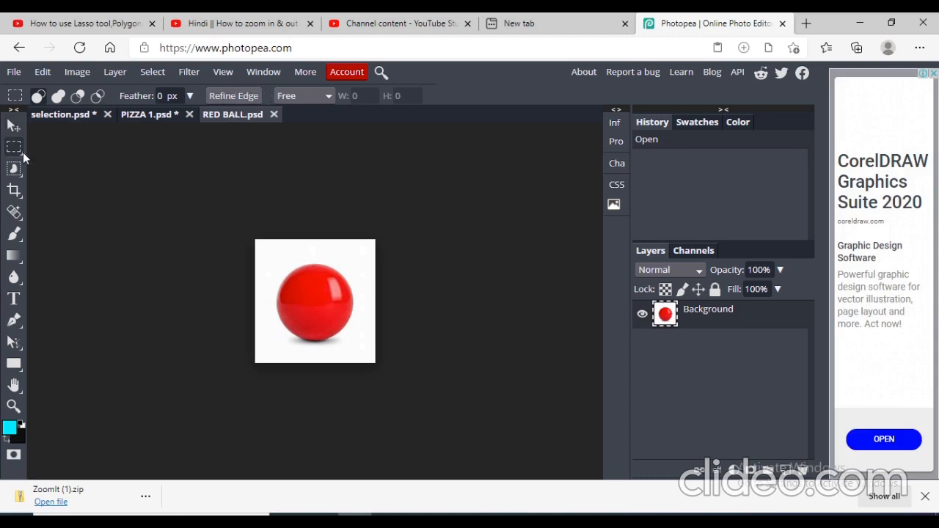
{"action": "left_click", "coordinate": [329, 96]}
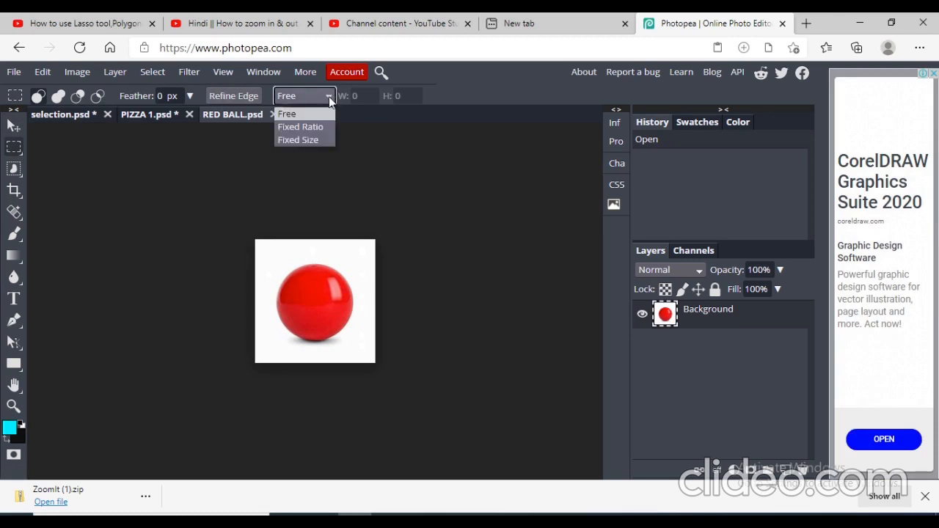
{"action": "left_click", "coordinate": [323, 128]}
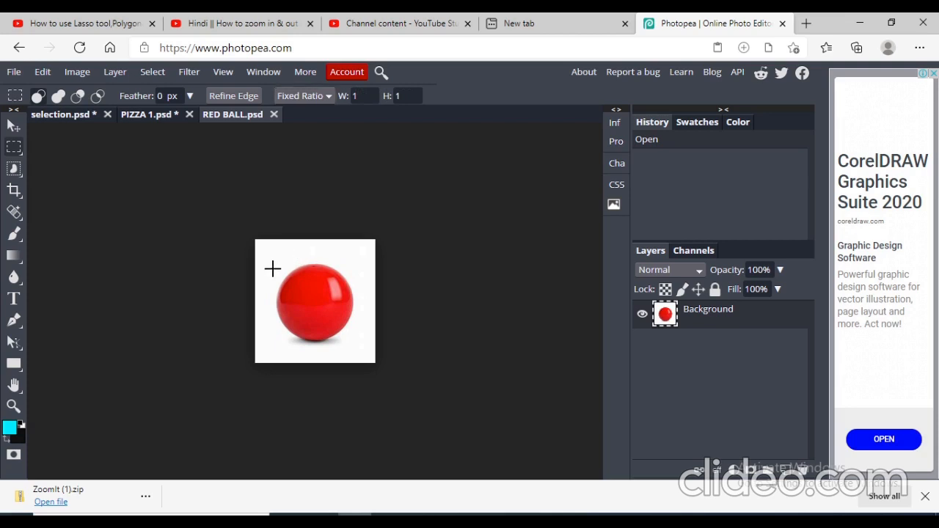
{"action": "left_click_drag", "start_coordinate": [271, 268], "coordinate": [537, 343]}
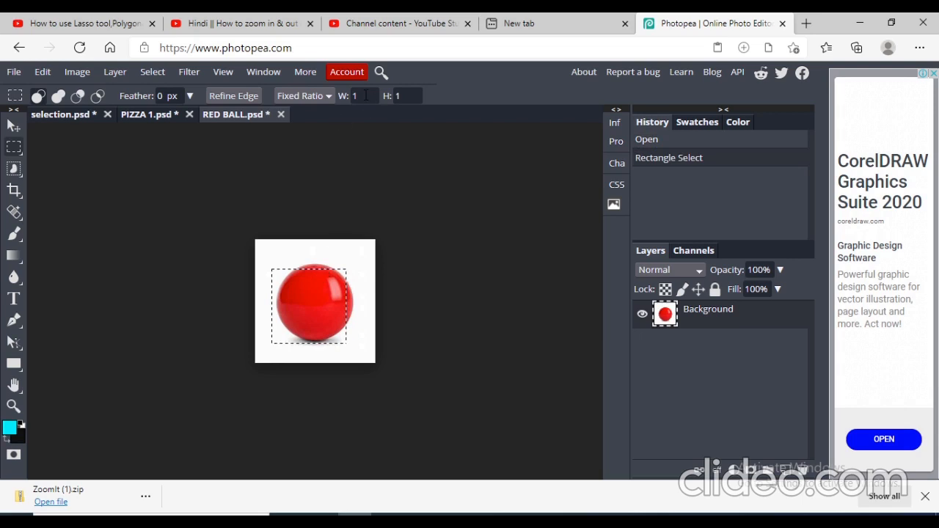
- Switch the selection style to Fixed Size 100 x 100 px and place a selection over the ball
{"action": "left_click", "coordinate": [328, 95]}
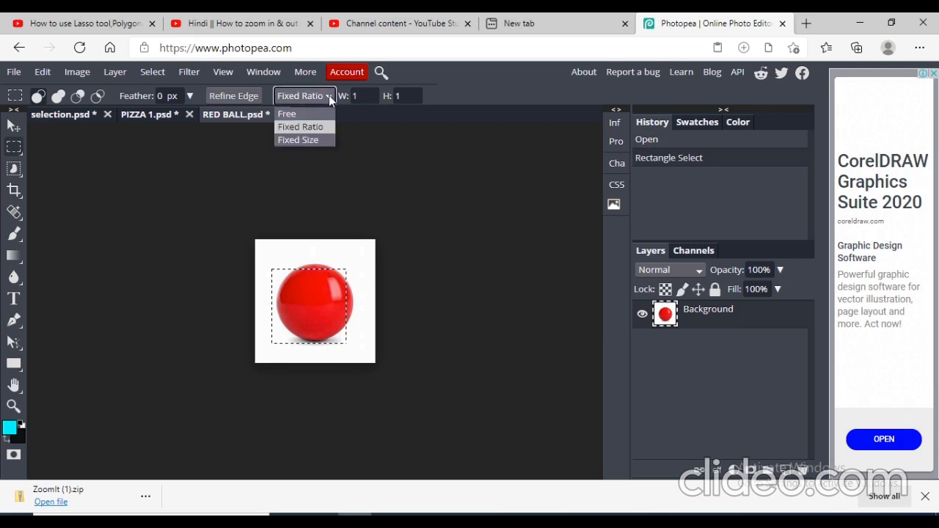
{"action": "left_click", "coordinate": [306, 142]}
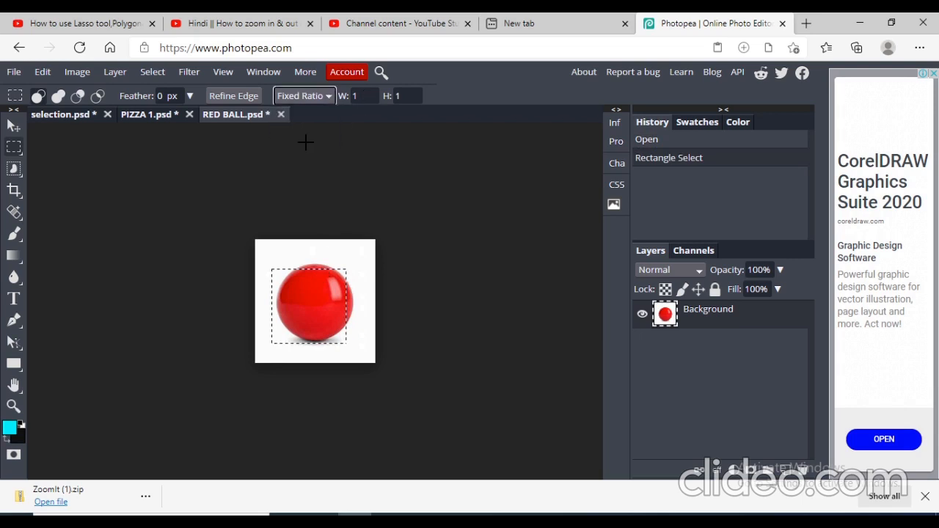
{"action": "left_click", "coordinate": [361, 97]}
{"action": "left_click", "coordinate": [297, 189]}
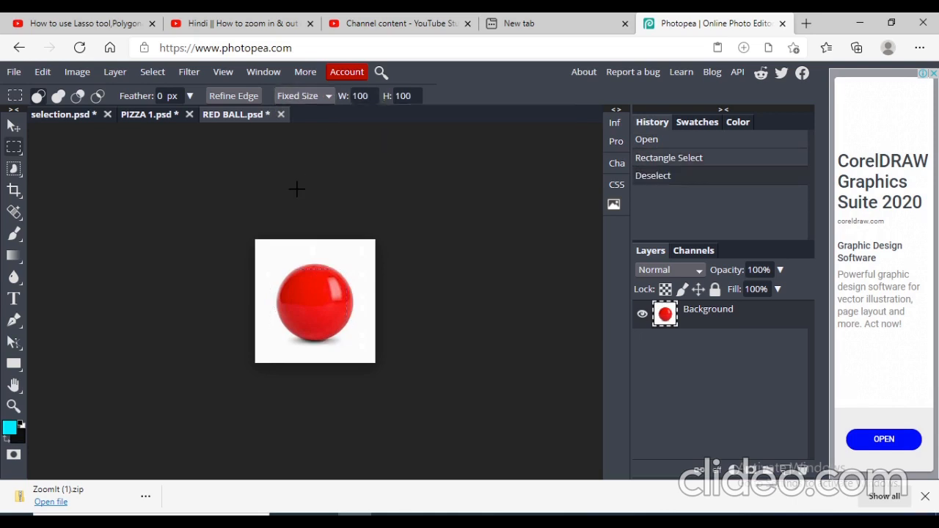
{"action": "left_click_drag", "start_coordinate": [284, 277], "coordinate": [348, 338]}
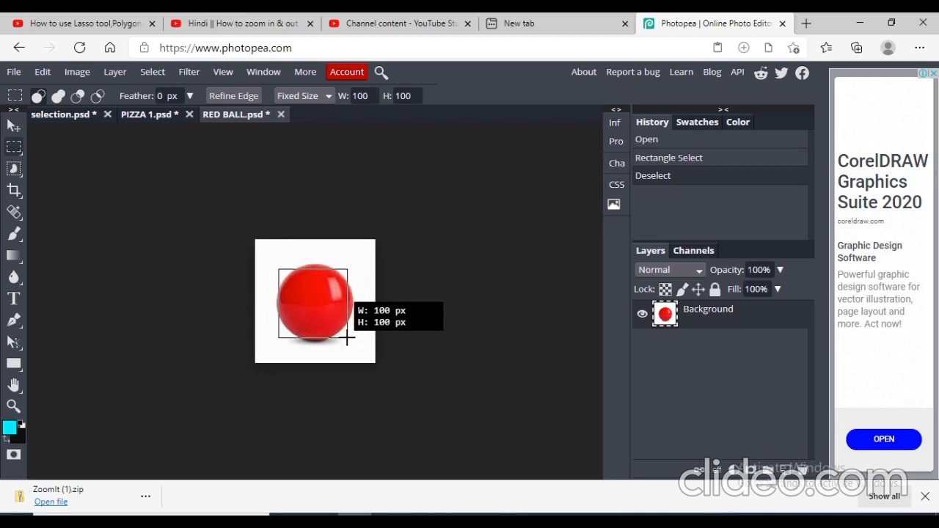
{"action": "left_click_drag", "start_coordinate": [348, 337], "coordinate": [347, 338]}
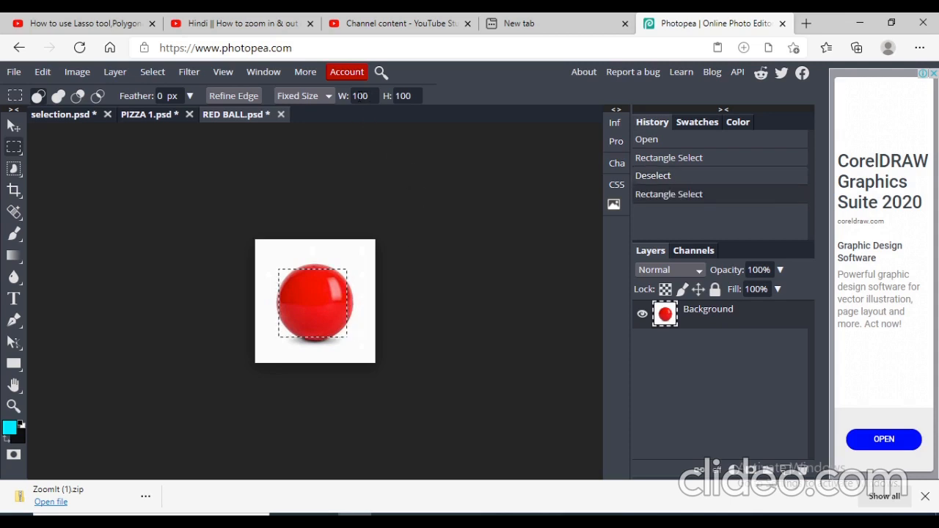
- Set the fixed size to 150 x 120 px and place a new selection around the ball
{"action": "left_click", "coordinate": [369, 96]}
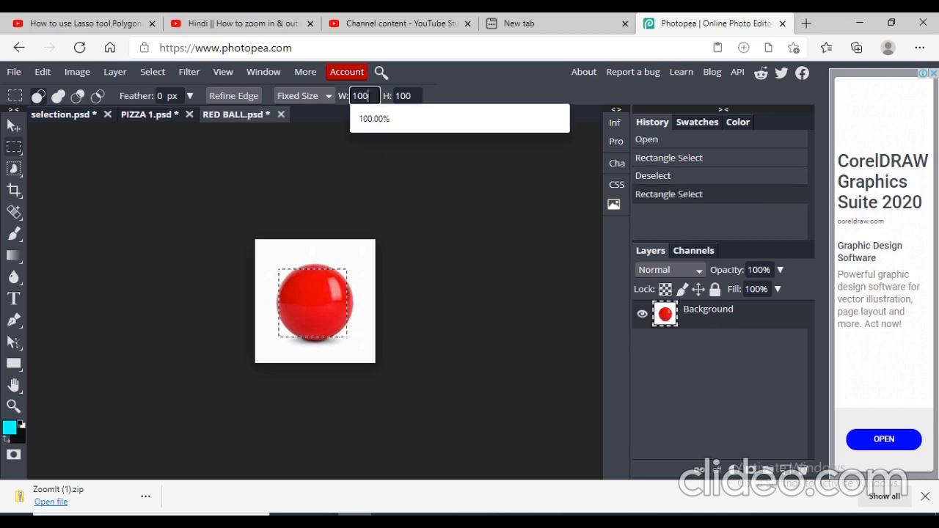
{"action": "key", "text": "BackSpace"}
{"action": "type", "text": "50"}
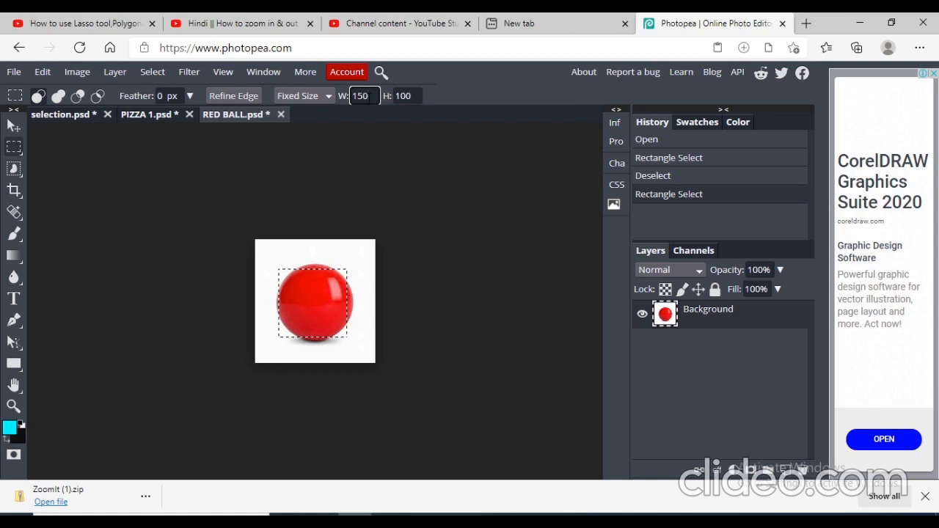
{"action": "left_click", "coordinate": [413, 95]}
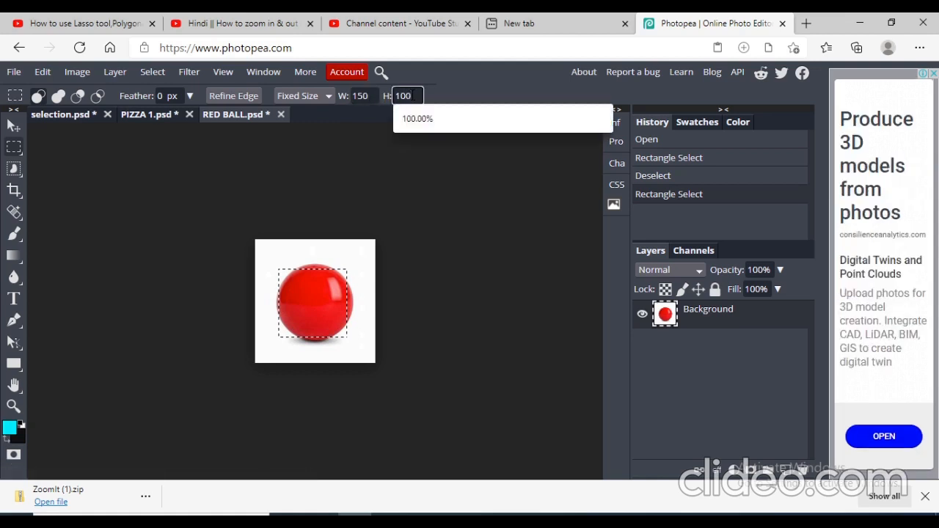
{"action": "key", "text": "BackSpace"}
{"action": "type", "text": "20"}
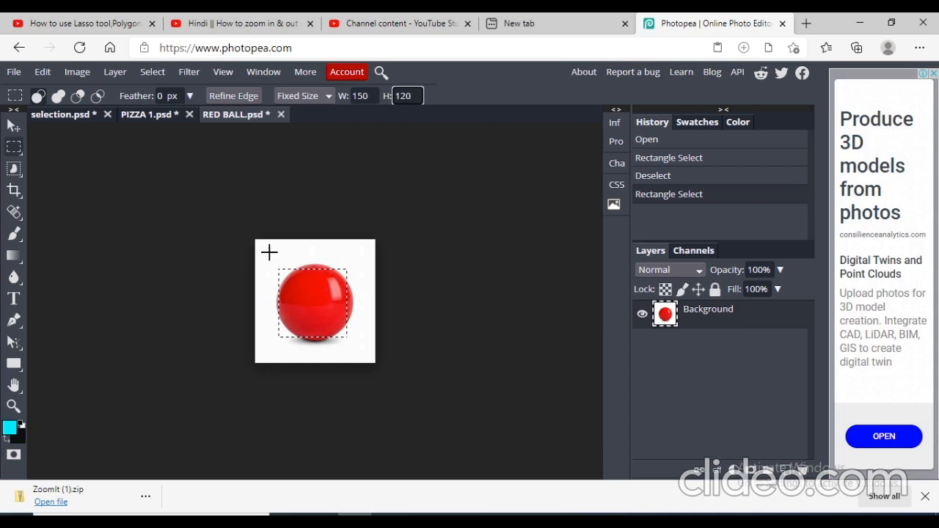
{"action": "left_click_drag", "start_coordinate": [270, 253], "coordinate": [364, 342]}
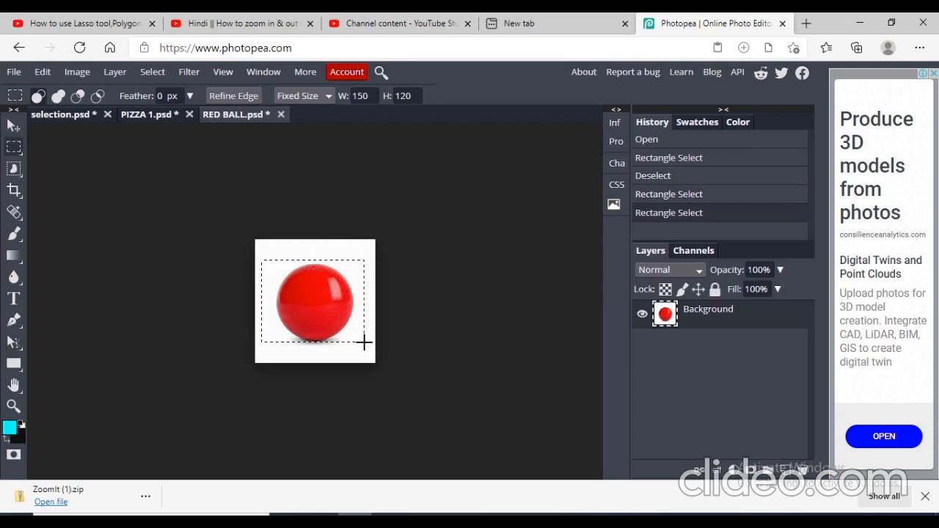
- Paste the copied red ball into selection.psd, position it, and deselect
{"action": "left_click", "coordinate": [75, 114]}
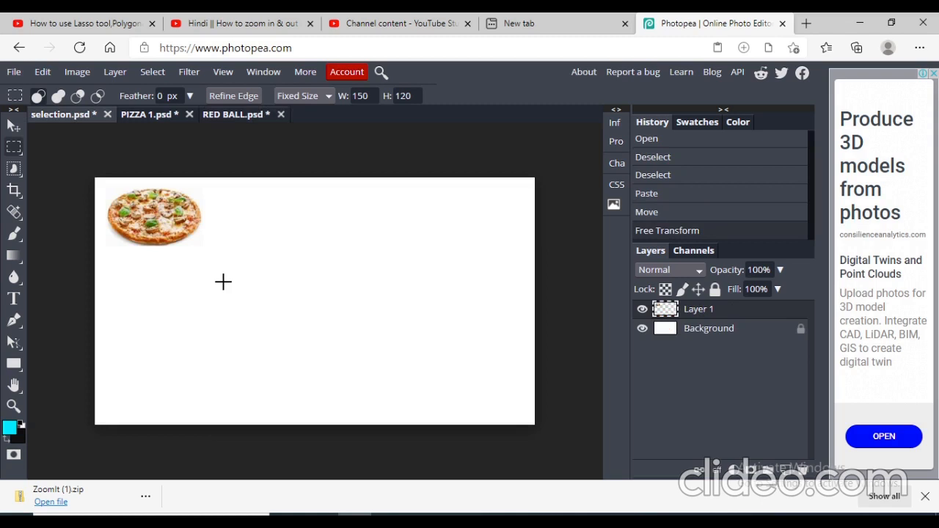
{"action": "key", "text": "ctrl+v"}
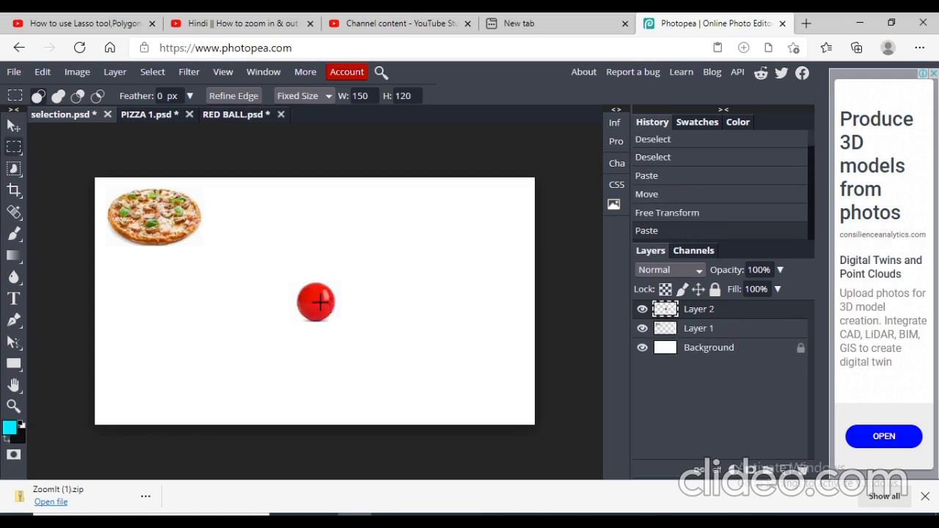
{"action": "left_click_drag", "start_coordinate": [317, 300], "coordinate": [333, 250]}
{"action": "key", "text": "ctrl+d"}
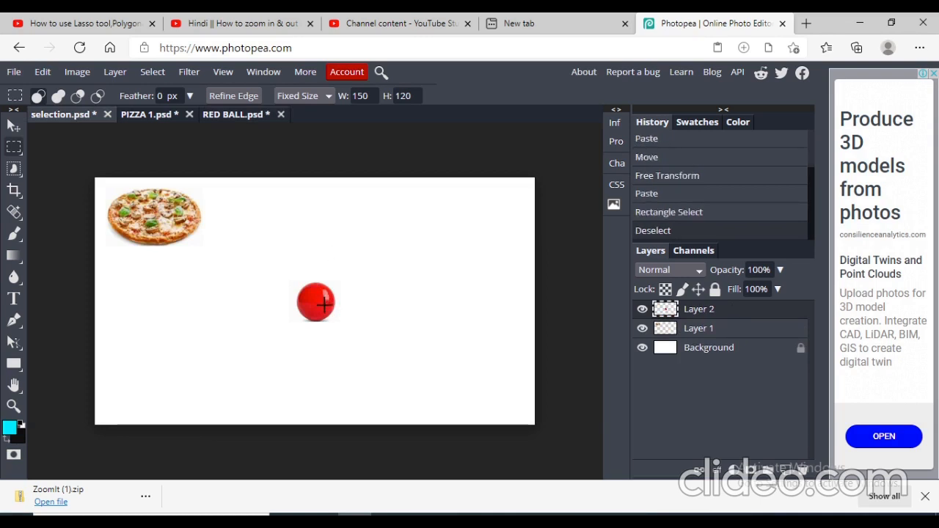
{"action": "key", "text": "ctrl+d"}
- Free-transform the pasted red ball, enlarging it to about 217% by 208%
{"action": "right_click", "coordinate": [323, 302]}
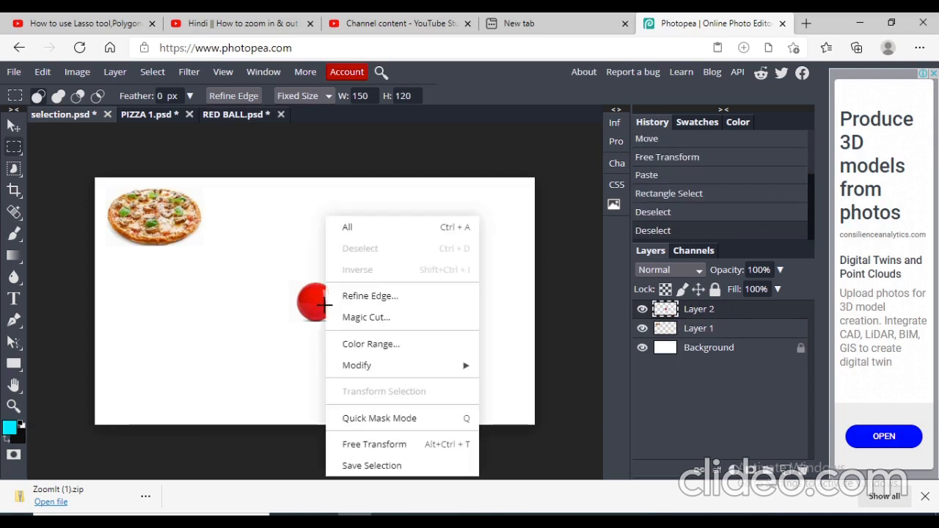
{"action": "left_click", "coordinate": [382, 446]}
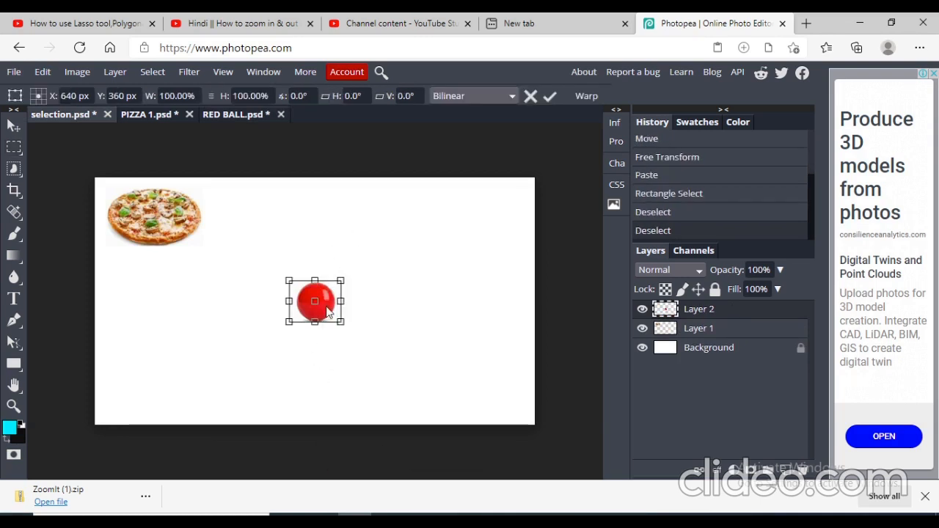
{"action": "left_click_drag", "start_coordinate": [325, 307], "coordinate": [357, 296]}
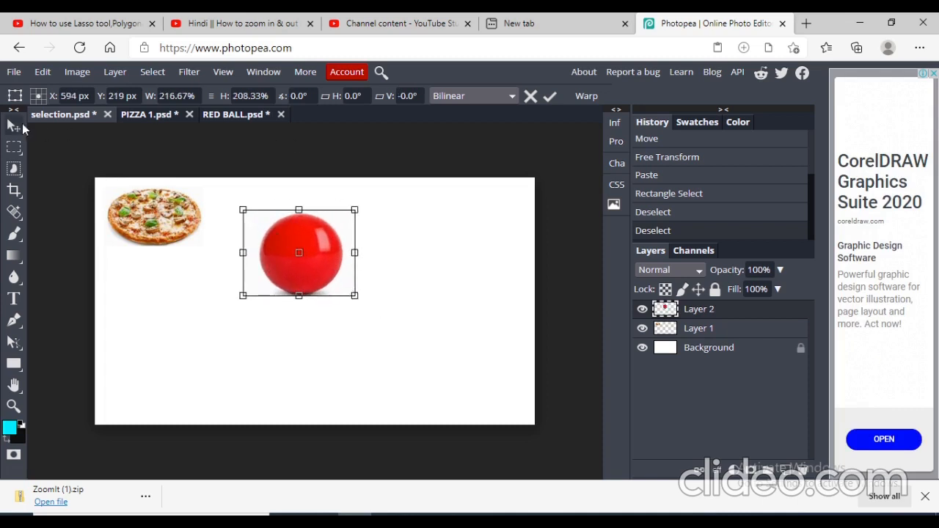
- Switch to the PIZZA 1.psd document and deselect its selection
{"action": "right_click", "coordinate": [167, 110]}
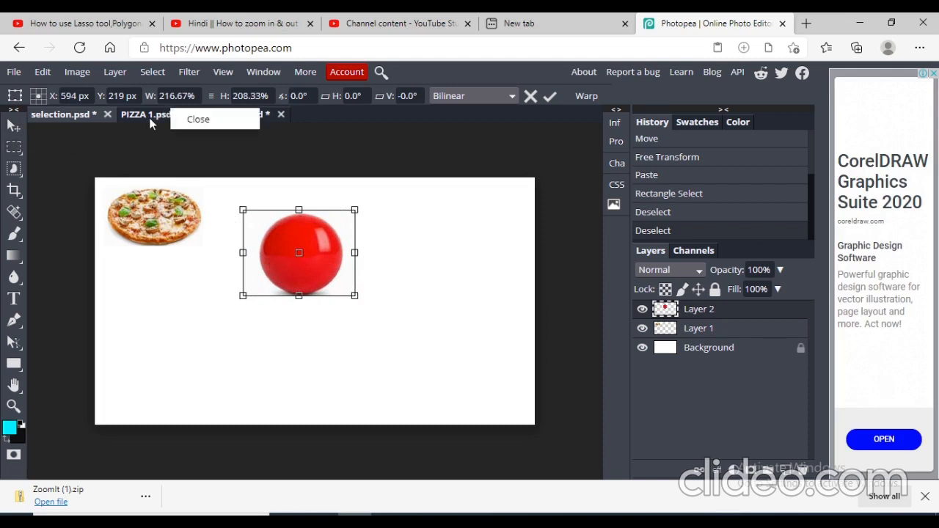
{"action": "left_click", "coordinate": [151, 118]}
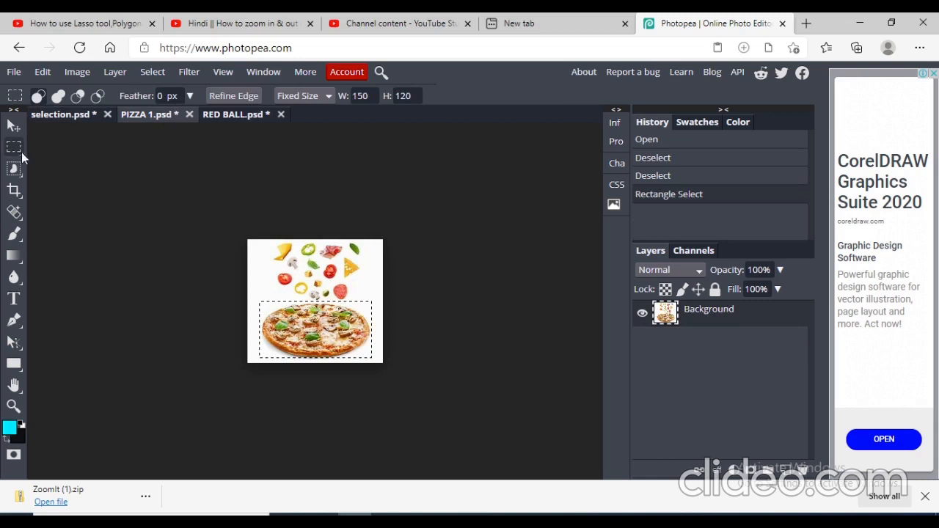
{"action": "left_click", "coordinate": [190, 96]}
{"action": "left_click", "coordinate": [354, 276]}
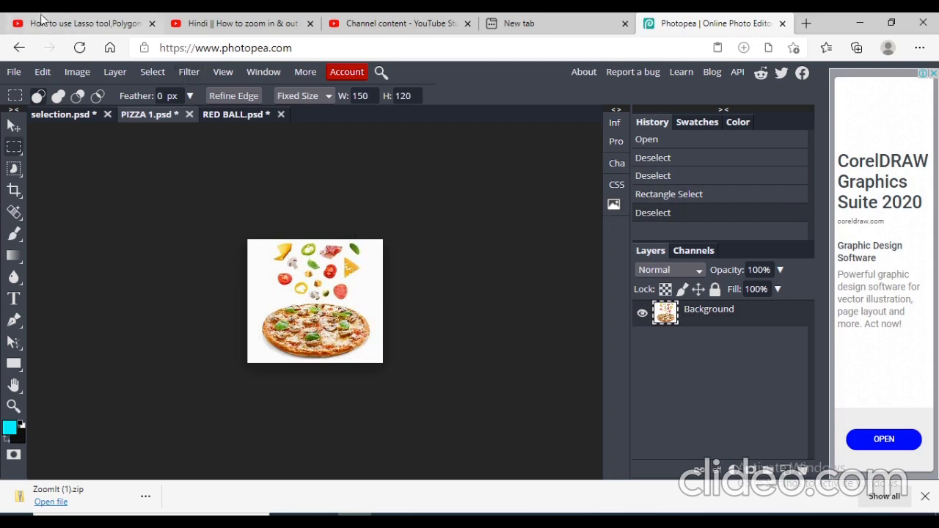
- Open the flower image from the Saved Pictures folder
{"action": "key", "text": "ctrl+o"}
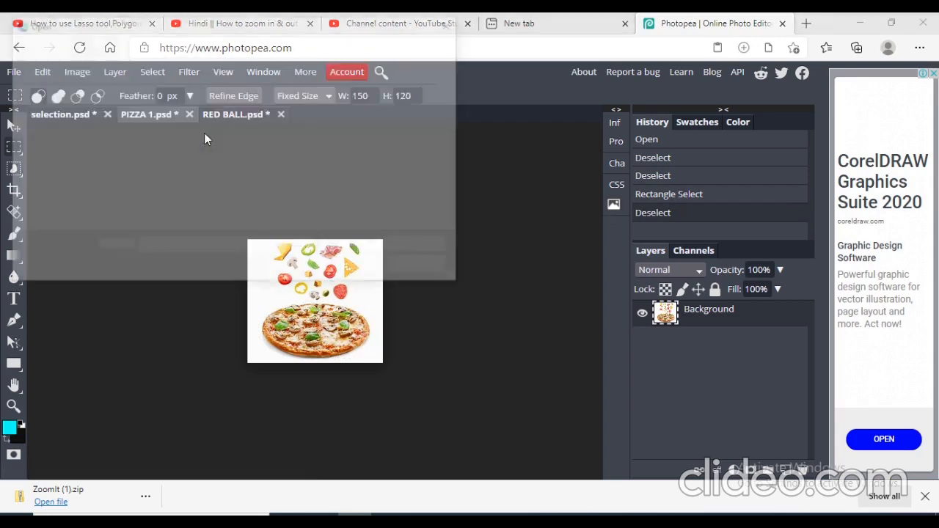
{"action": "left_click", "coordinate": [405, 128]}
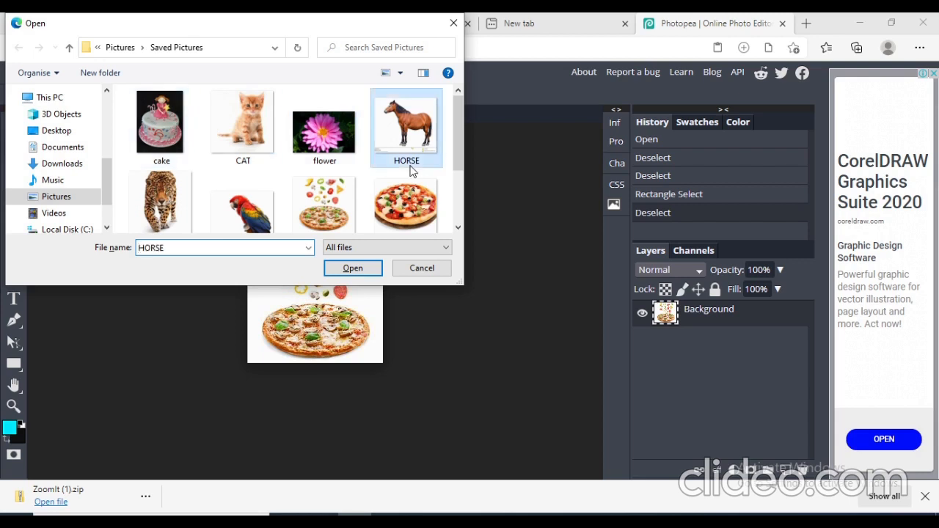
{"action": "mouse_move", "coordinate": [453, 130]}
{"action": "left_mouse_down"}
{"action": "mouse_move", "coordinate": [459, 214]}
{"action": "mouse_move", "coordinate": [445, 132]}
{"action": "left_mouse_up"}
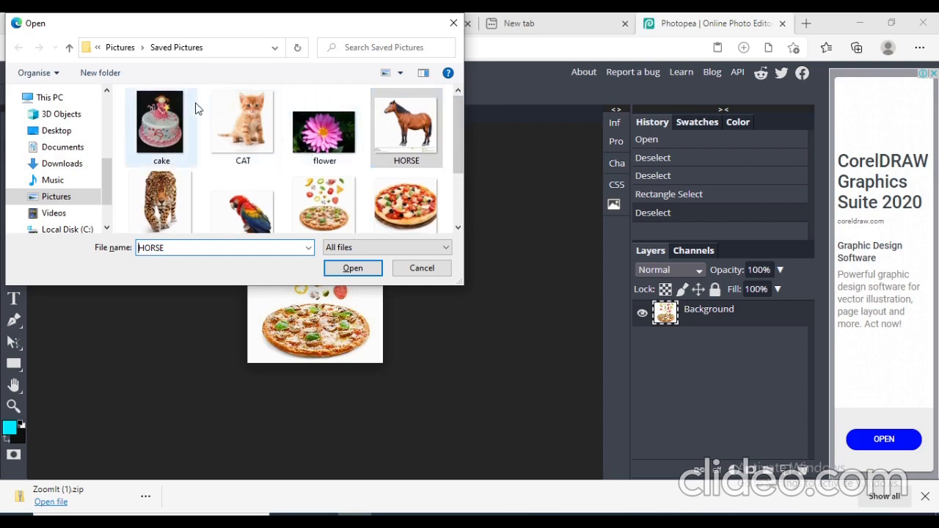
{"action": "left_click", "coordinate": [324, 132]}
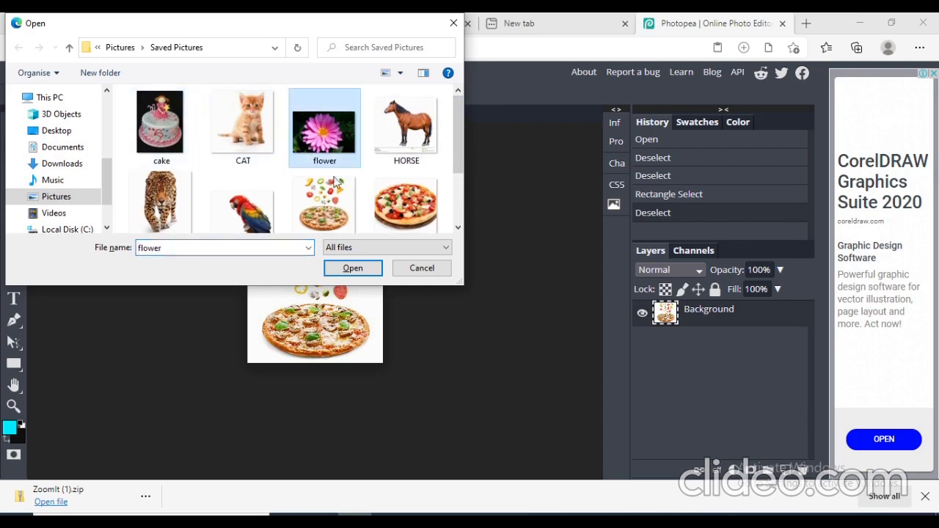
{"action": "left_click", "coordinate": [352, 268]}
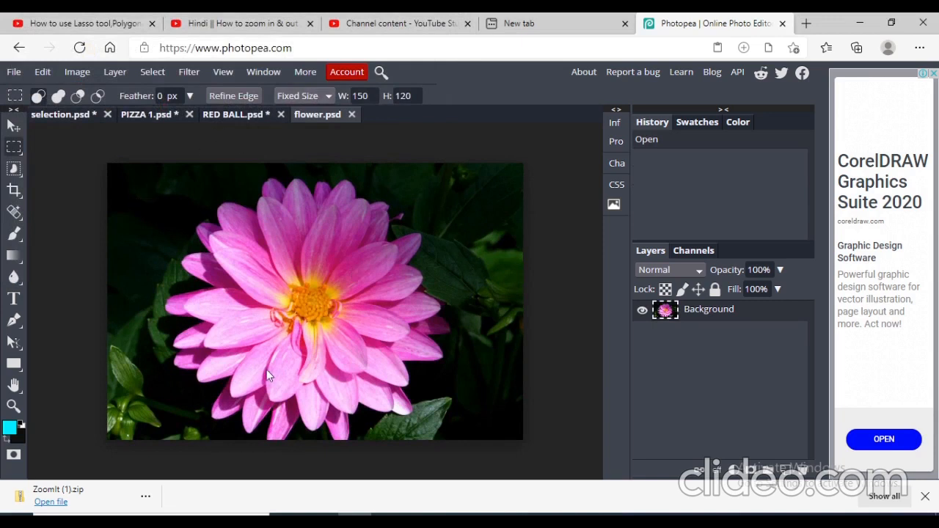
- Set the feather to 34 px and the Rectangle Select style to Free, then select a rectangle around the flower
{"action": "left_click", "coordinate": [193, 93]}
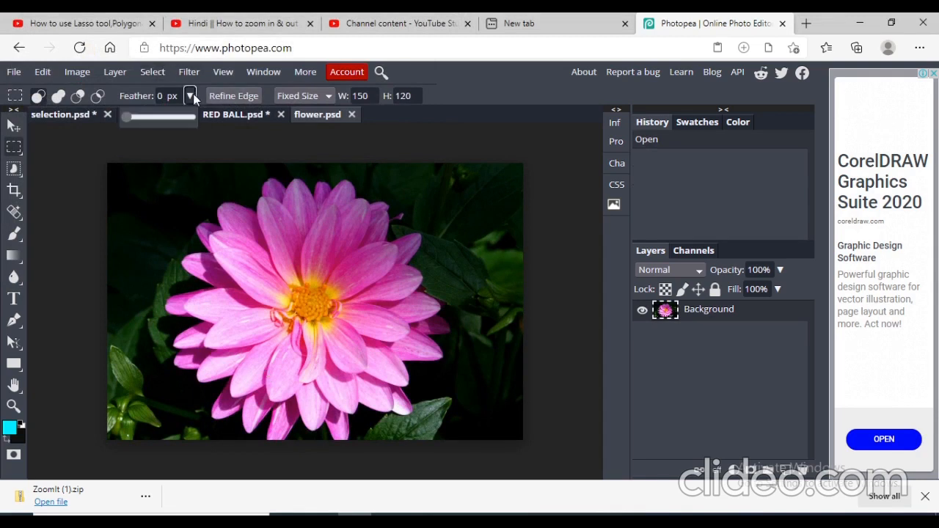
{"action": "left_click_drag", "start_coordinate": [126, 118], "coordinate": [149, 121]}
{"action": "left_click", "coordinate": [17, 147]}
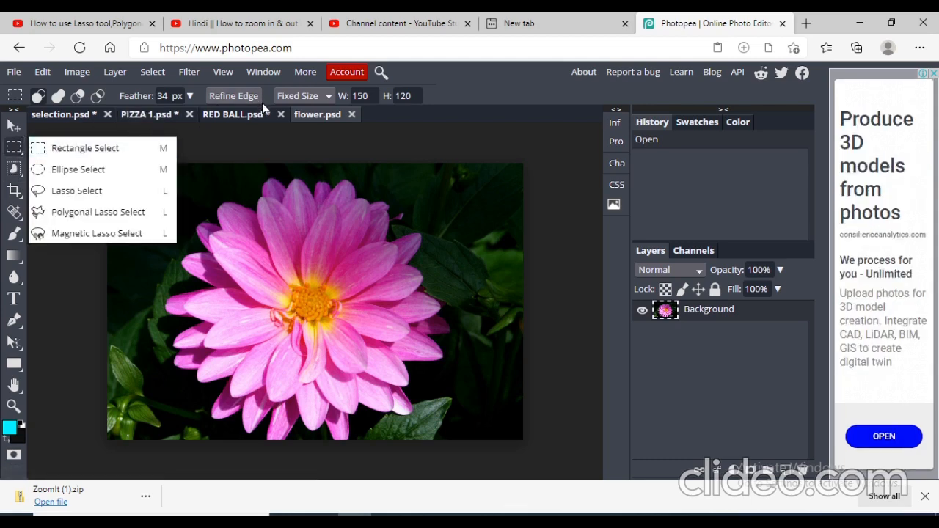
{"action": "left_click", "coordinate": [330, 96]}
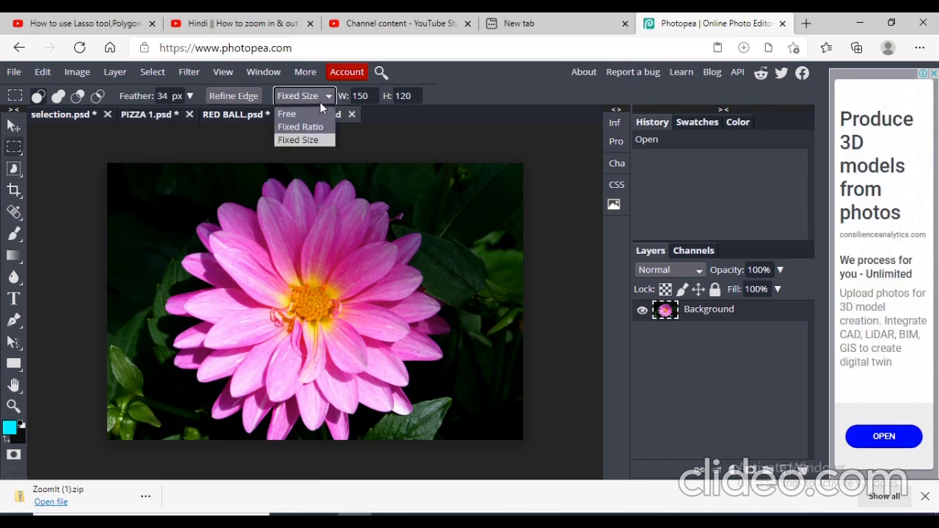
{"action": "left_click", "coordinate": [314, 114]}
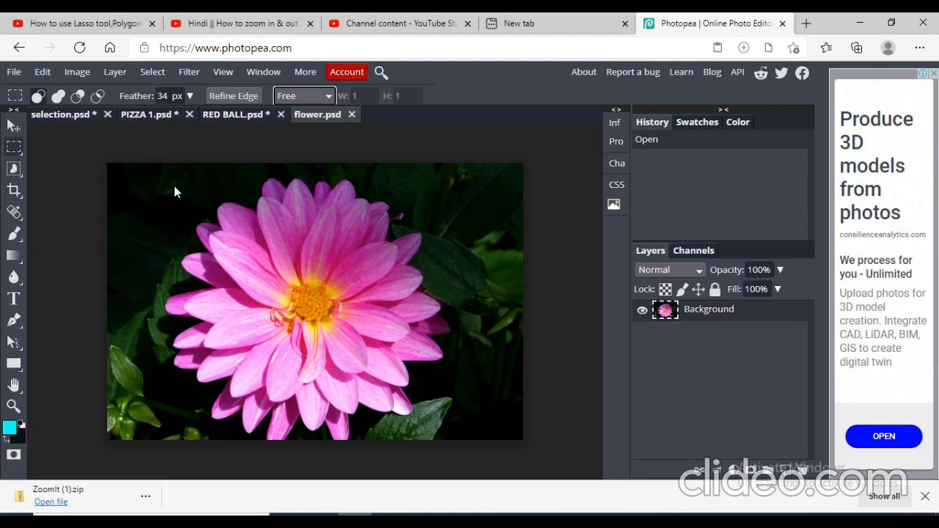
{"action": "left_click_drag", "start_coordinate": [173, 185], "coordinate": [472, 427]}
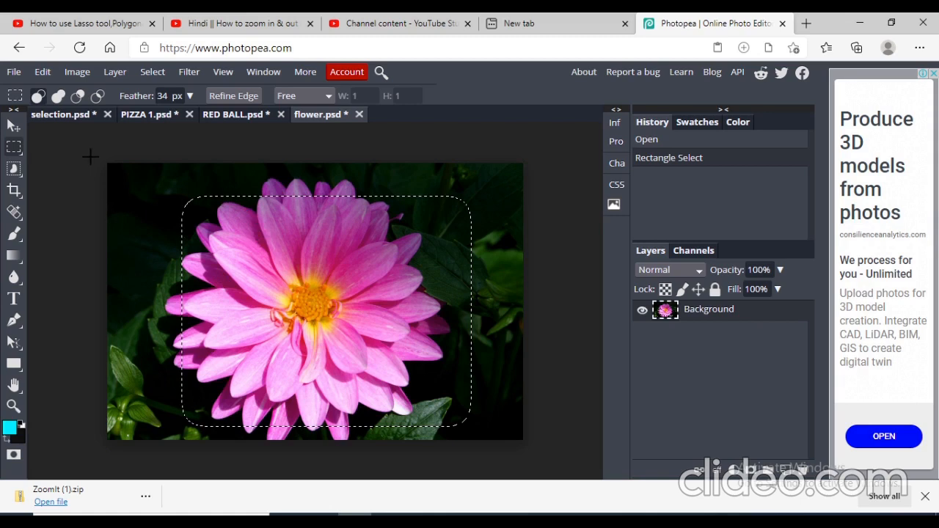
- Paste the feathered flower into selection.psd and deselect
{"action": "left_click", "coordinate": [74, 117]}
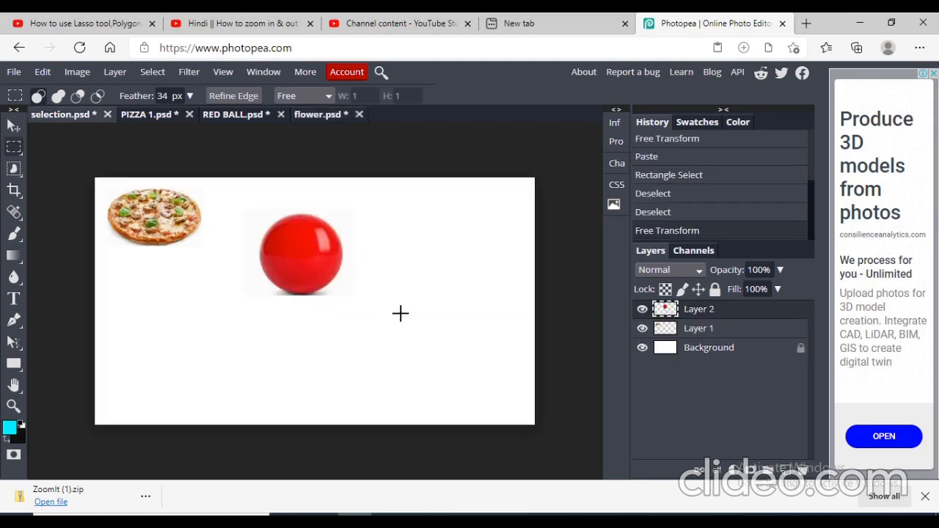
{"action": "key", "text": "ctrl+v"}
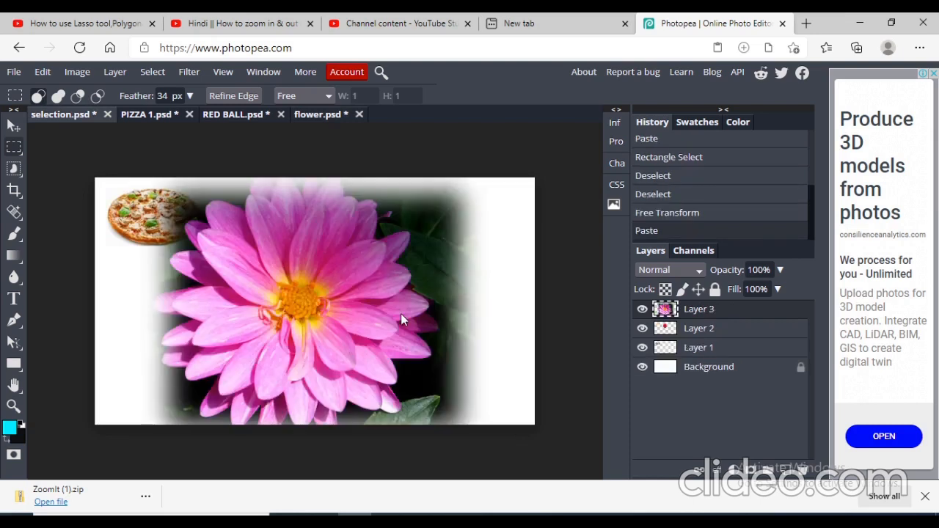
{"action": "left_click", "coordinate": [330, 277]}
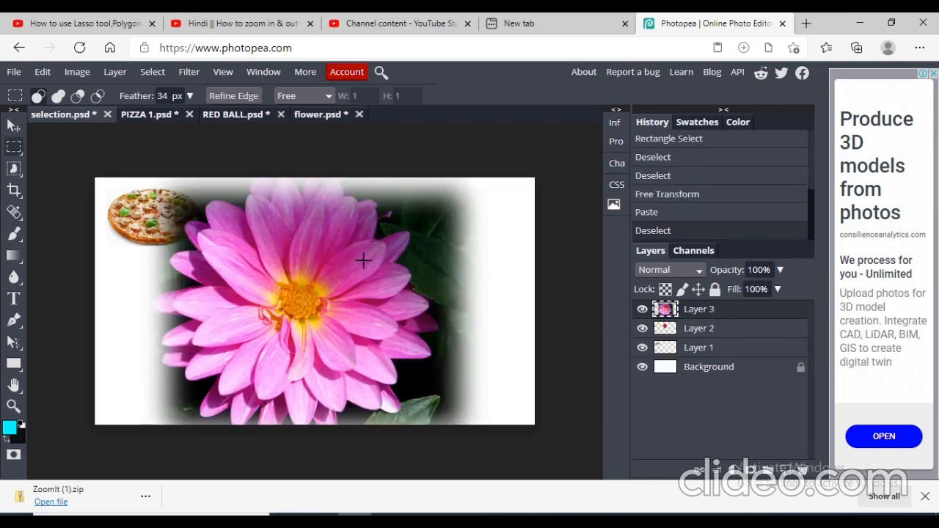
- Free-transform the pasted flower, shrinking it to about 29% by 34% and moving it below the pizza
{"action": "right_click", "coordinate": [364, 299]}
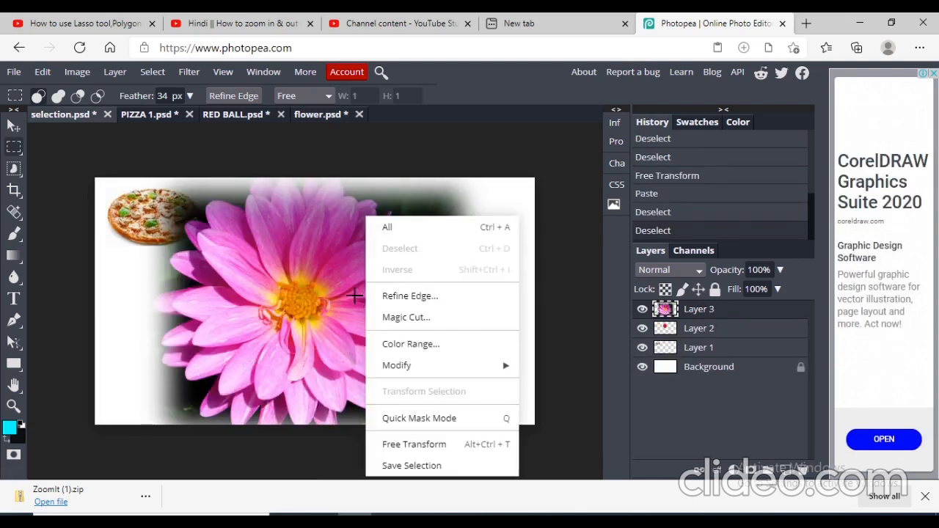
{"action": "left_click", "coordinate": [316, 285]}
{"action": "right_click", "coordinate": [316, 286]}
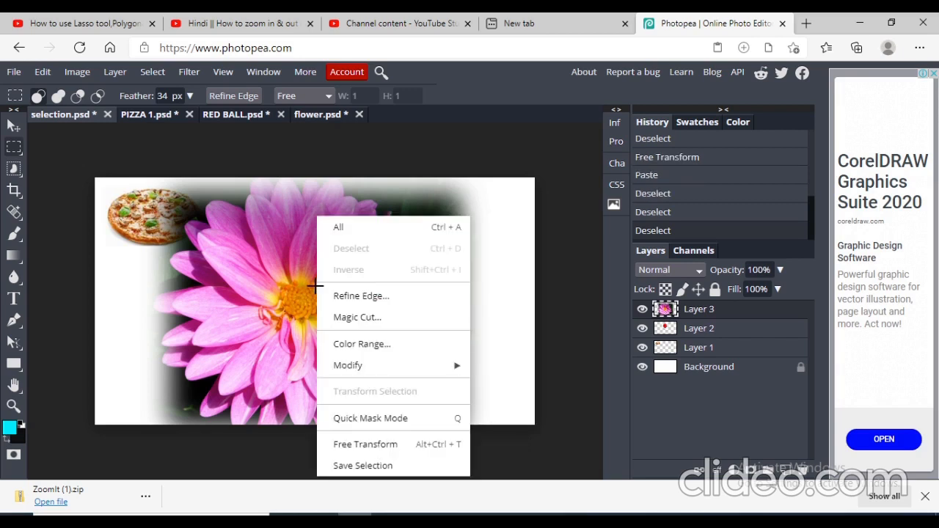
{"action": "left_click", "coordinate": [298, 279]}
{"action": "right_click", "coordinate": [301, 279]}
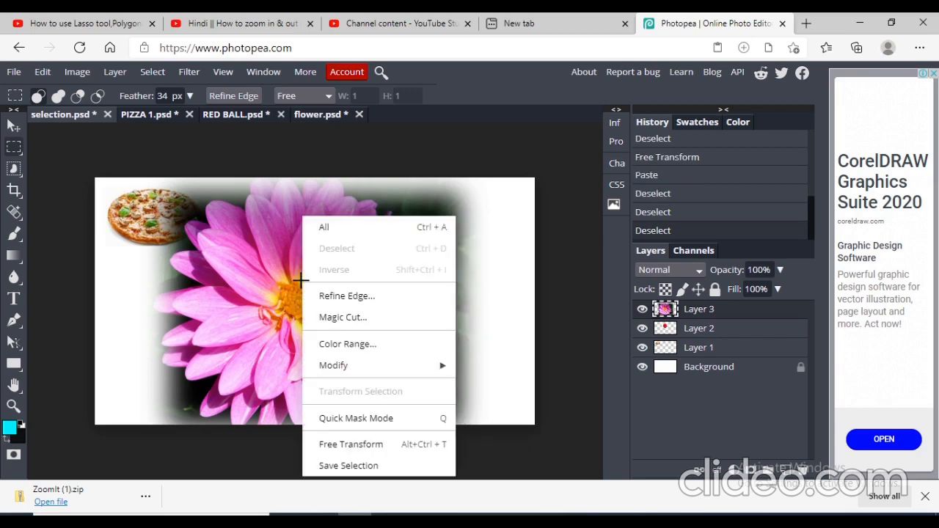
{"action": "left_click", "coordinate": [402, 447]}
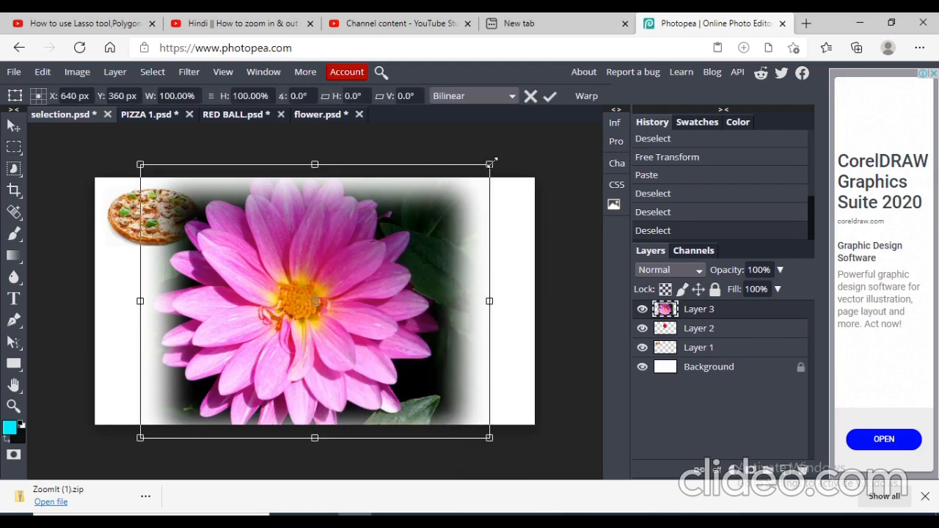
{"action": "left_click_drag", "start_coordinate": [492, 163], "coordinate": [251, 322]}
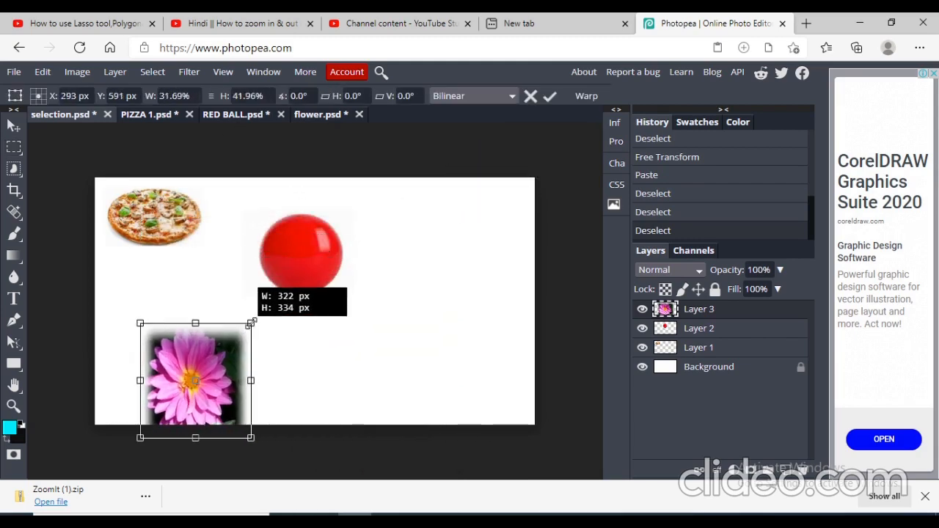
{"action": "left_click_drag", "start_coordinate": [176, 379], "coordinate": [163, 330]}
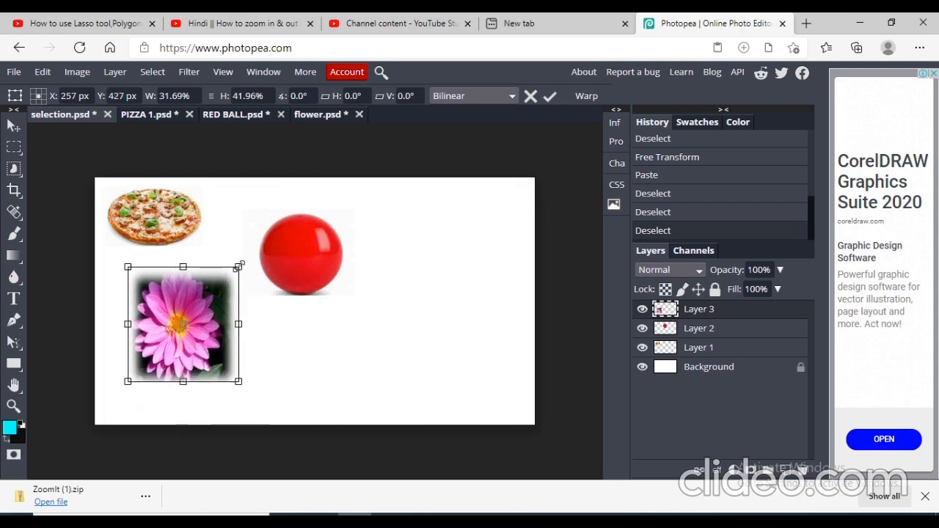
{"action": "left_click_drag", "start_coordinate": [239, 265], "coordinate": [230, 290]}
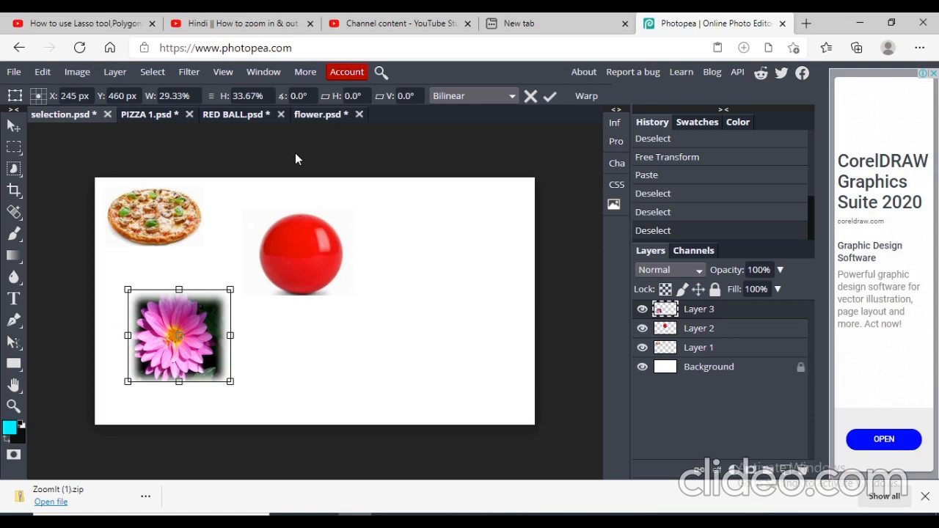
- In flower.psd, set the feather back to 0 px and select a sharp rectangle around the flower
{"action": "left_click", "coordinate": [315, 115]}
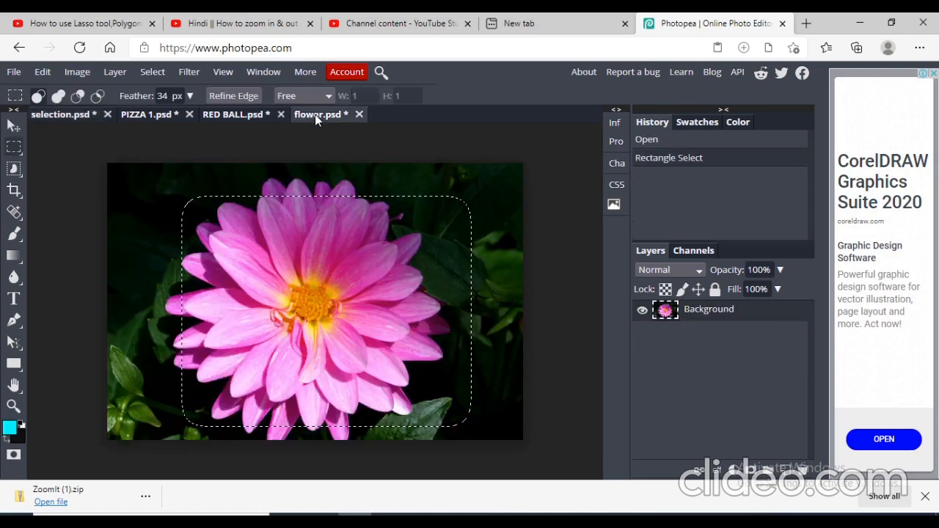
{"action": "left_click", "coordinate": [190, 96]}
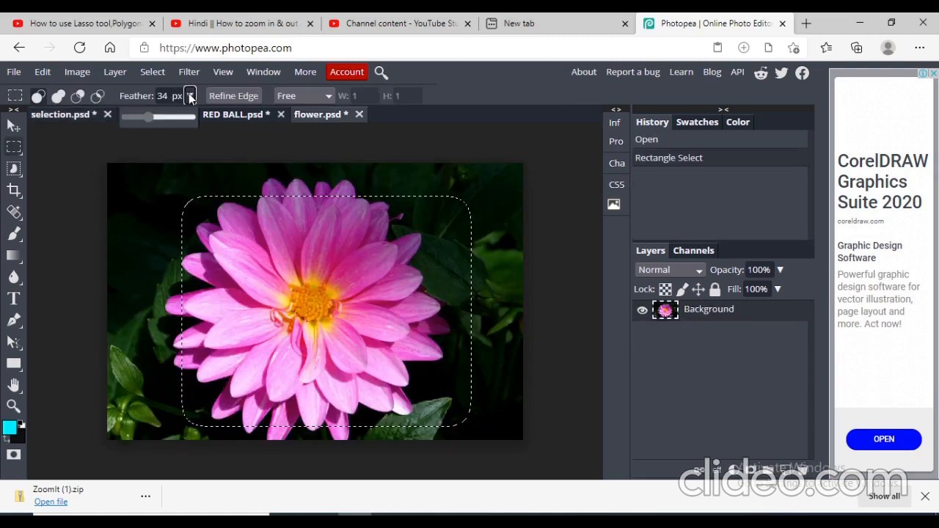
{"action": "left_click", "coordinate": [122, 117]}
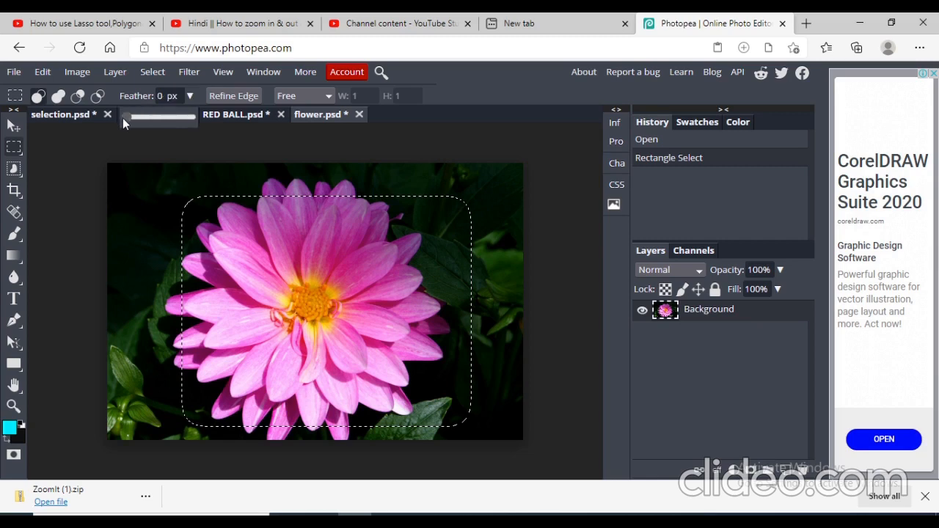
{"action": "left_click", "coordinate": [14, 147]}
{"action": "left_click", "coordinate": [76, 153]}
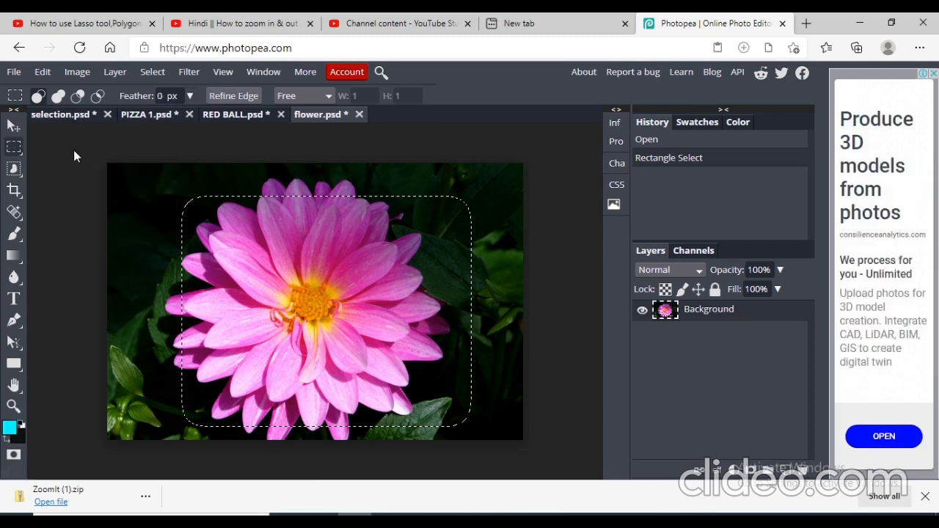
{"action": "left_click_drag", "start_coordinate": [199, 179], "coordinate": [464, 399]}
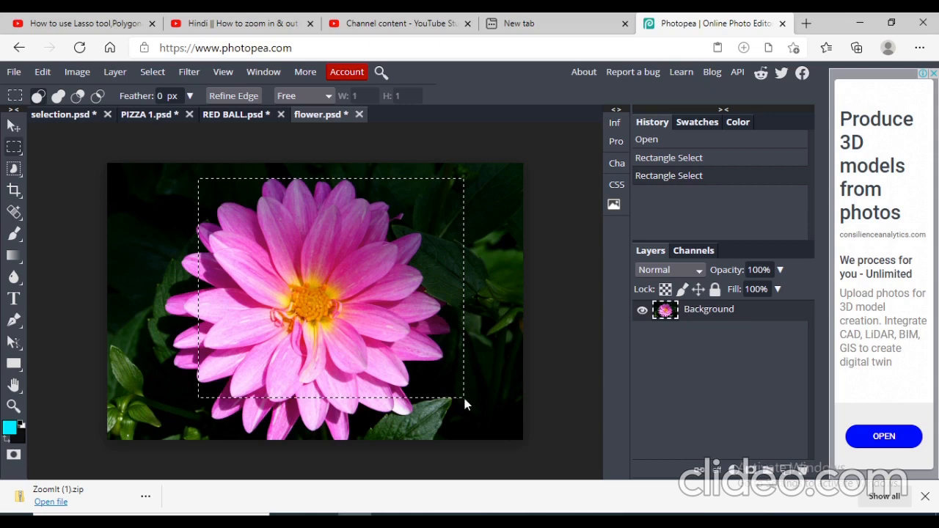
- Paste the unfeathered flower selection into selection.psd
{"action": "left_click", "coordinate": [84, 116]}
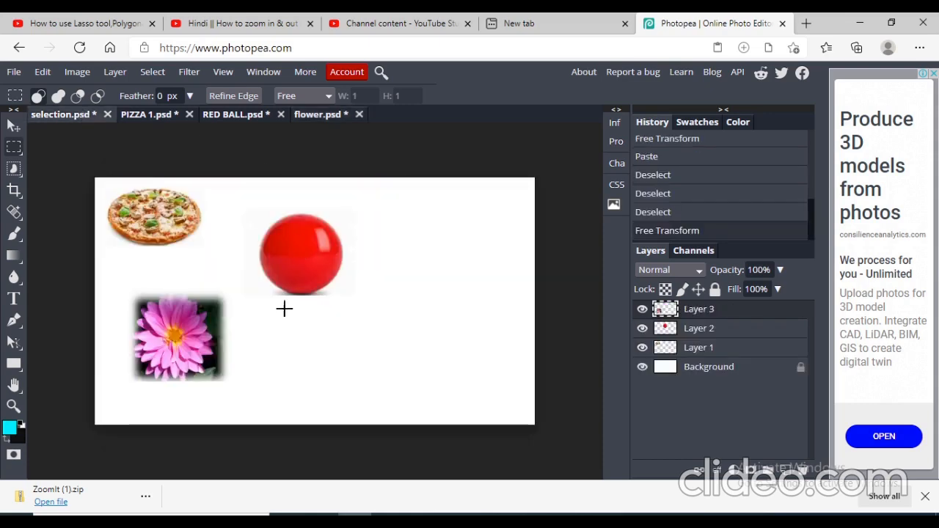
{"action": "key", "text": "ctrl+v"}
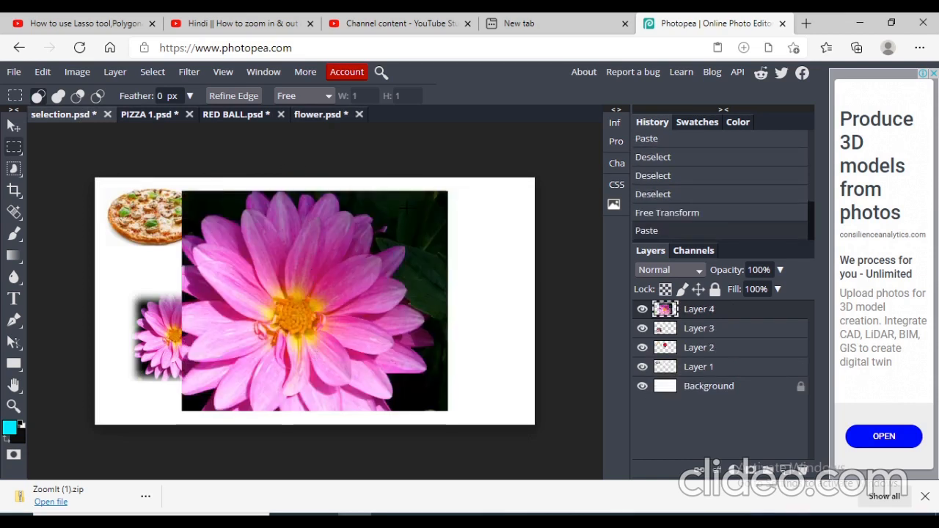
- Free-transform the pasted sharp flower, shrinking it to about 52% by 50% and moving it to the lower right of the canvas
{"action": "left_click", "coordinate": [359, 303]}
{"action": "right_click", "coordinate": [359, 304]}
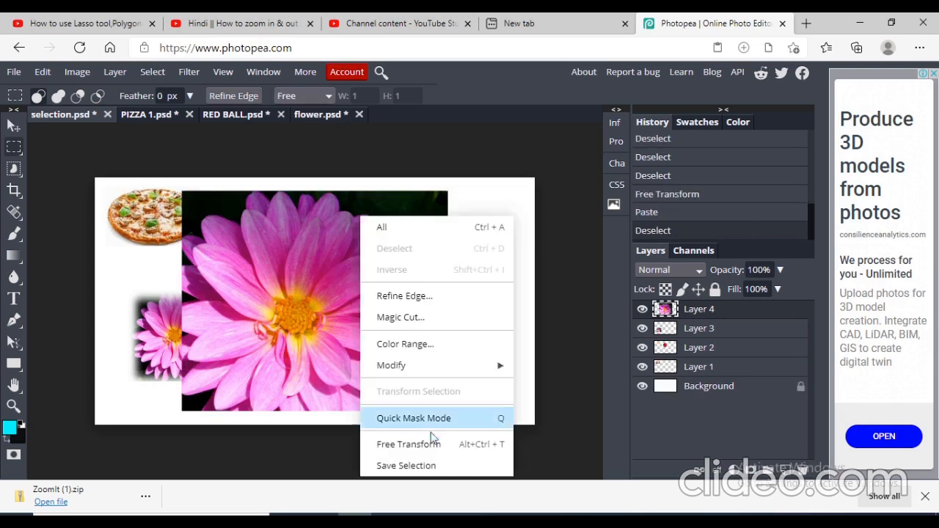
{"action": "left_click", "coordinate": [437, 445]}
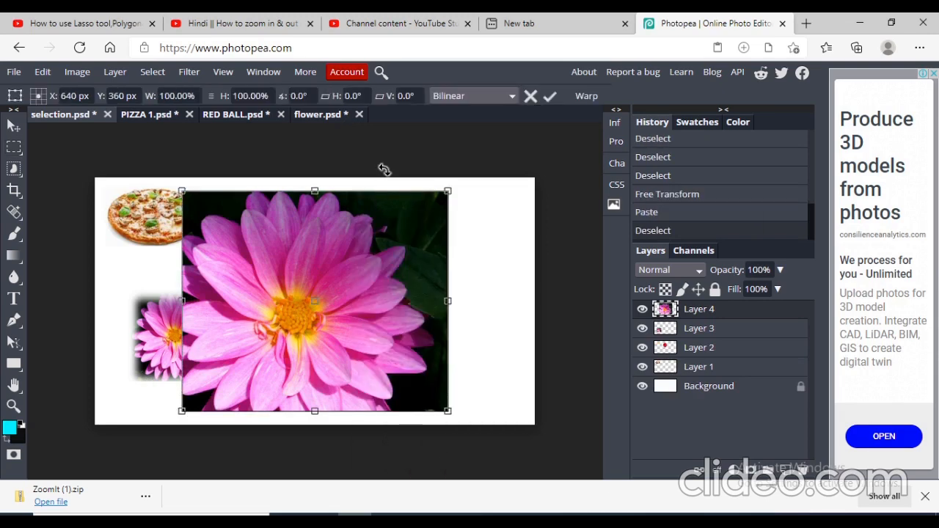
{"action": "left_click_drag", "start_coordinate": [448, 191], "coordinate": [321, 301]}
{"action": "left_click_drag", "start_coordinate": [283, 358], "coordinate": [427, 341]}
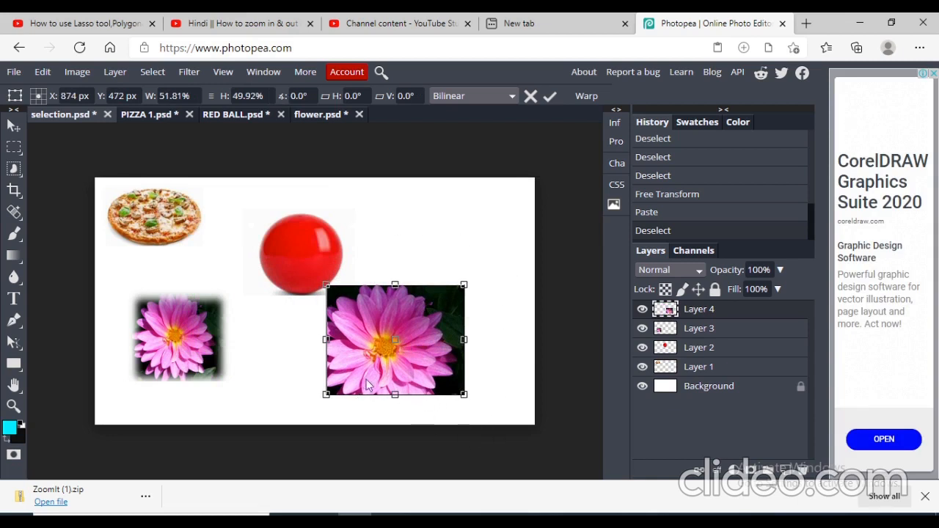
{"action": "left_click", "coordinate": [14, 149]}
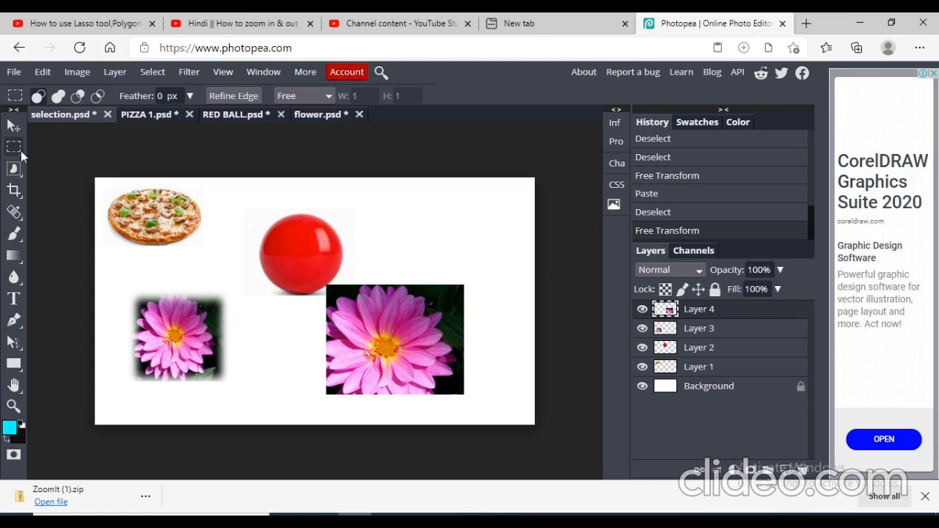
- Switch to Ellipse Select and, in RED BALL.psd, draw an elliptical selection around the red ball
{"action": "right_click", "coordinate": [21, 153]}
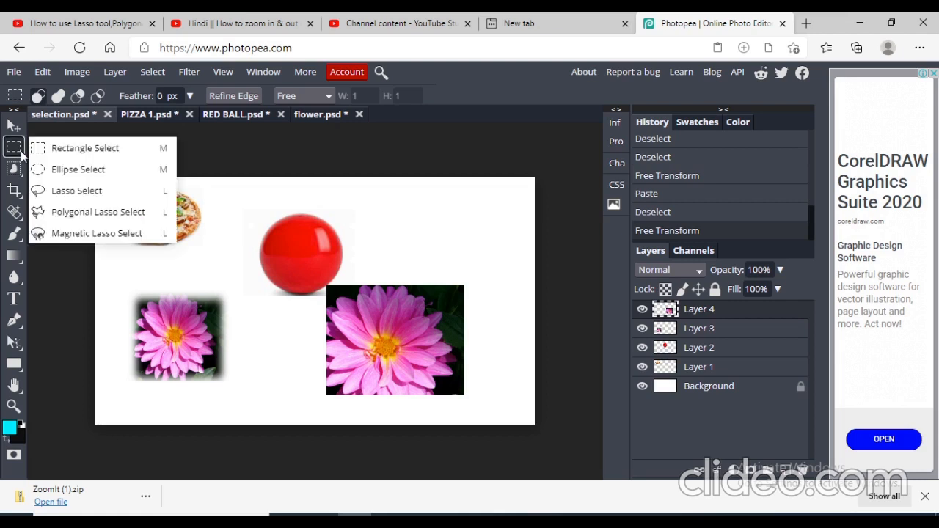
{"action": "left_click", "coordinate": [103, 170]}
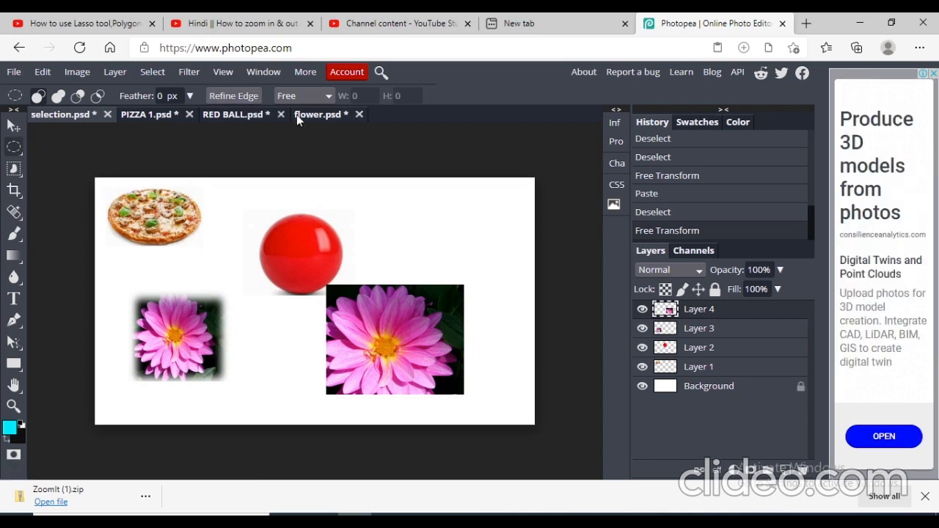
{"action": "left_click", "coordinate": [256, 112]}
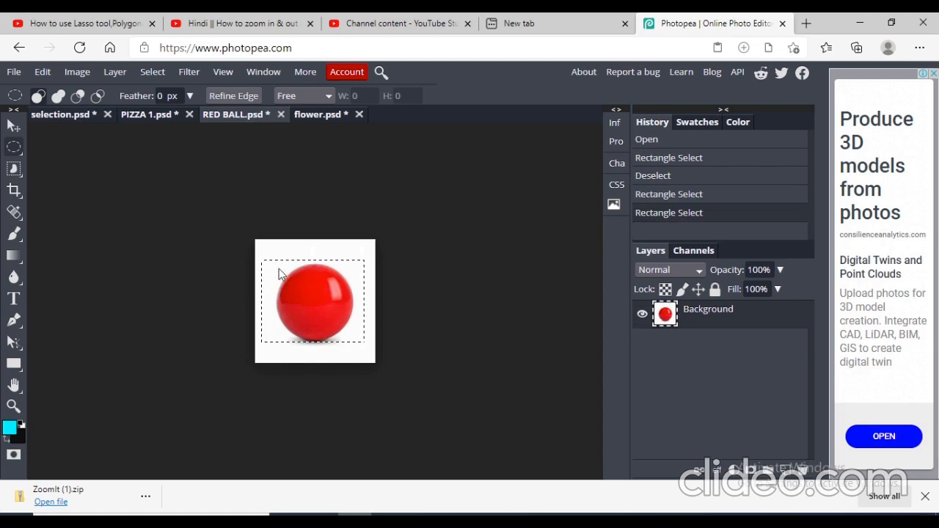
{"action": "mouse_move", "coordinate": [279, 274]}
{"action": "left_mouse_down"}
{"action": "mouse_move", "coordinate": [304, 298]}
{"action": "mouse_move", "coordinate": [271, 258]}
{"action": "mouse_move", "coordinate": [285, 266]}
{"action": "left_mouse_up"}
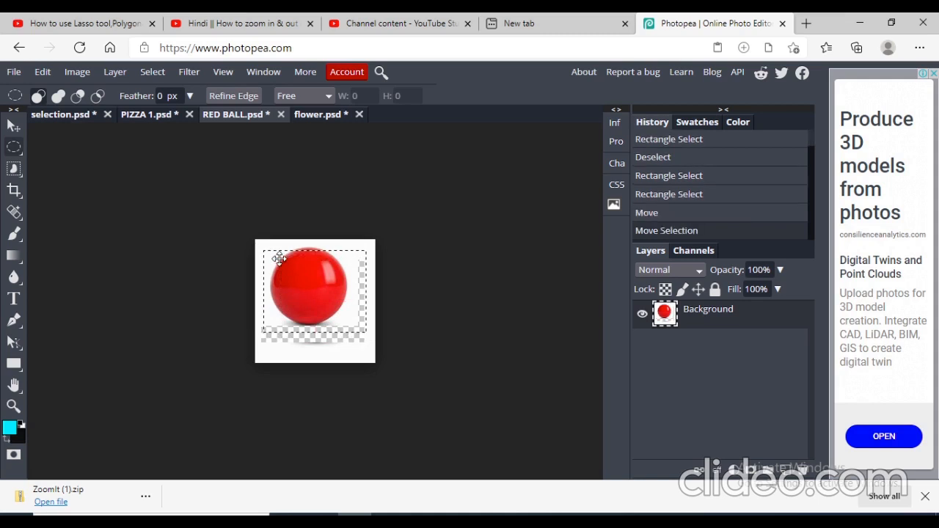
{"action": "key", "text": "ctrl+d"}
{"action": "key", "text": "ctrl+d"}
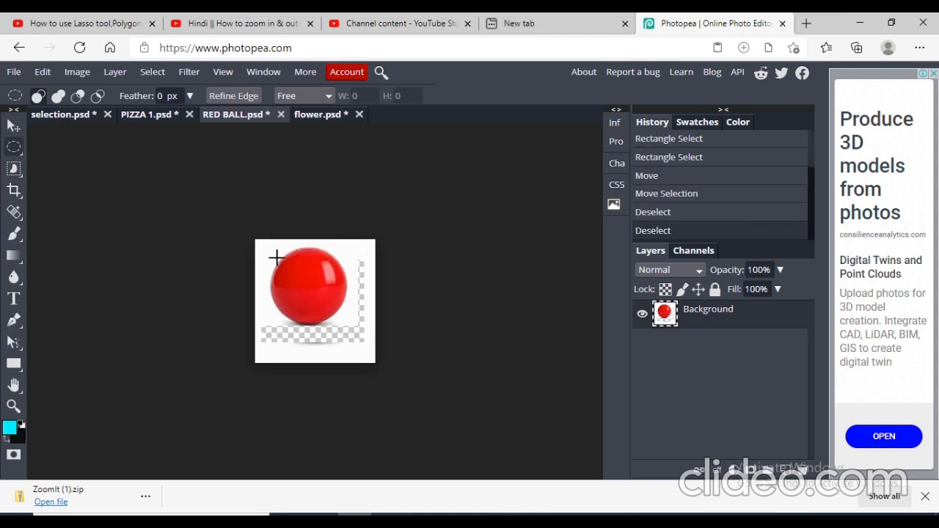
{"action": "left_click_drag", "start_coordinate": [273, 254], "coordinate": [360, 340]}
{"action": "mouse_move", "coordinate": [315, 298]}
{"action": "left_mouse_down"}
{"action": "mouse_move", "coordinate": [290, 278]}
{"action": "mouse_move", "coordinate": [309, 290]}
{"action": "mouse_move", "coordinate": [330, 286]}
{"action": "mouse_move", "coordinate": [306, 290]}
{"action": "left_mouse_up"}
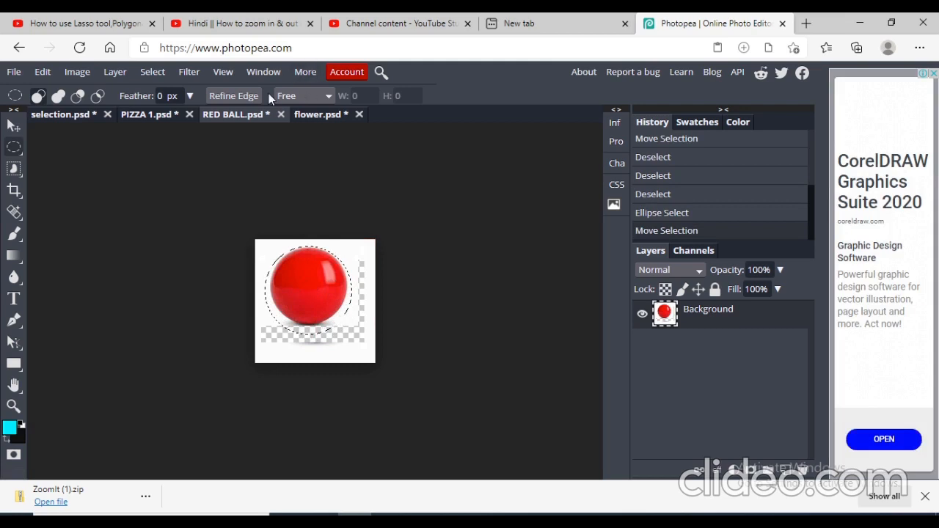
- Paste the elliptical red ball selection into selection.psd
{"action": "left_click", "coordinate": [93, 114]}
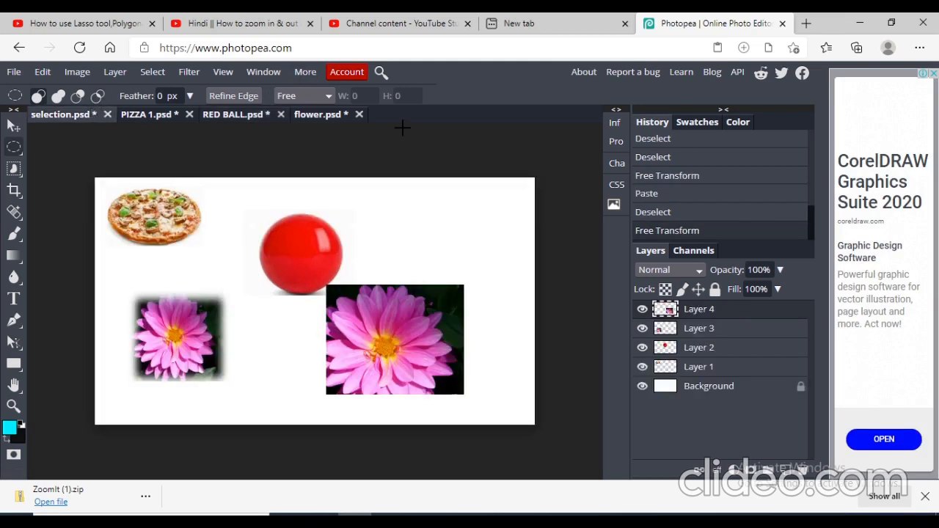
{"action": "right_click", "coordinate": [416, 206]}
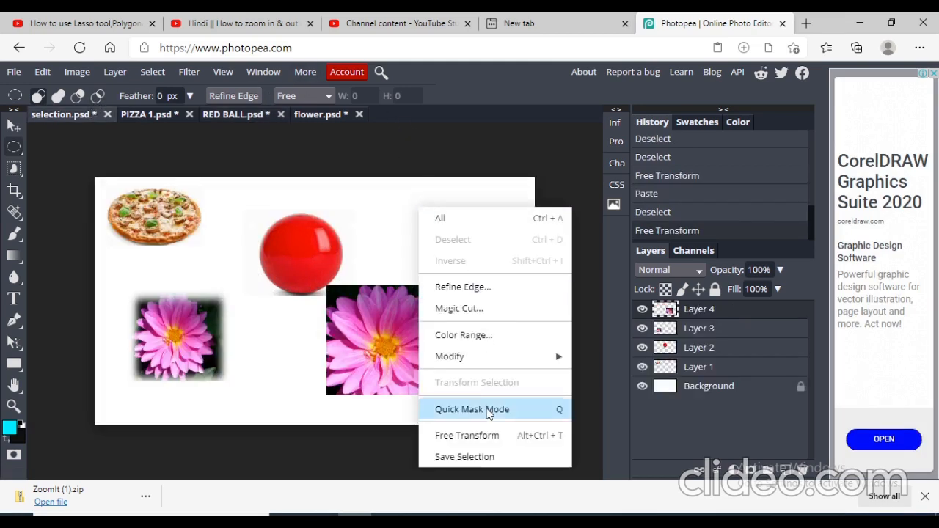
{"action": "left_click", "coordinate": [399, 185]}
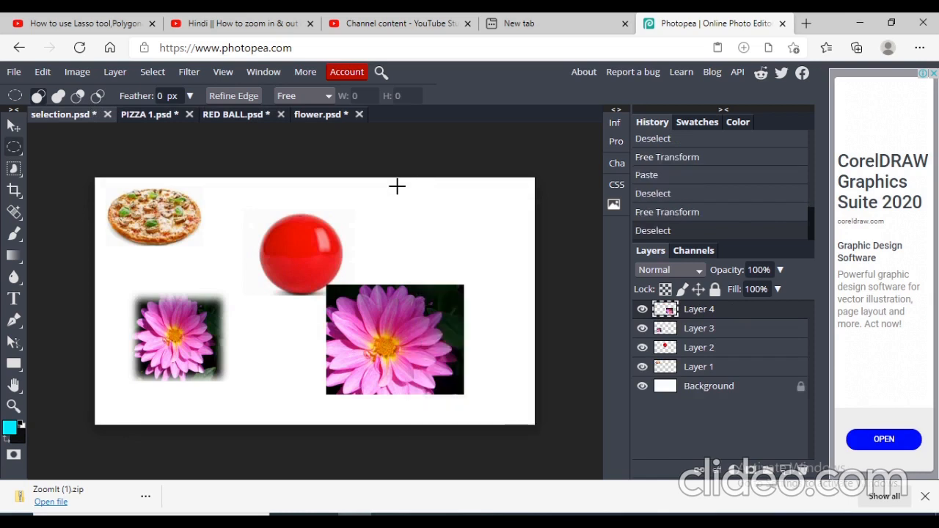
{"action": "key", "text": "ctrl+v"}
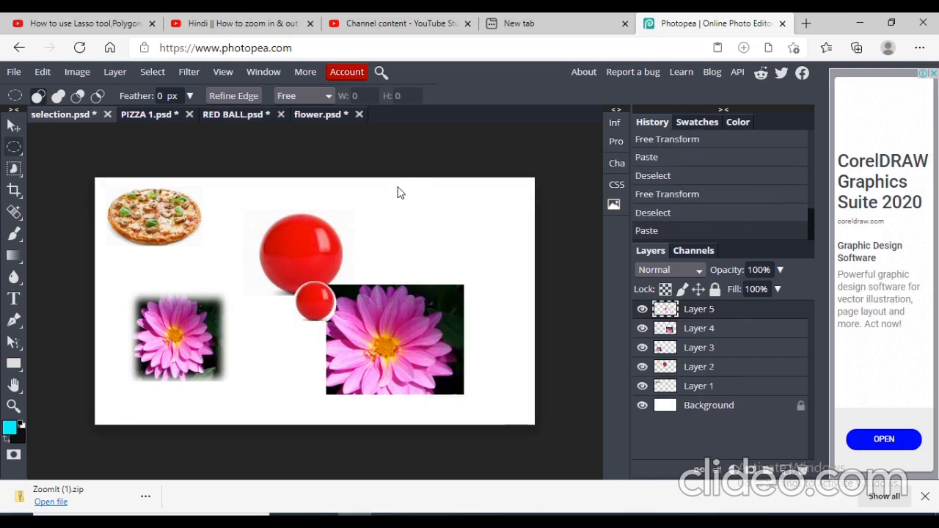
- Free-transform the pasted ball, moving it to the upper right of the canvas beside the large ball
{"action": "left_click_drag", "start_coordinate": [310, 312], "coordinate": [334, 297]}
{"action": "right_click", "coordinate": [334, 297]}
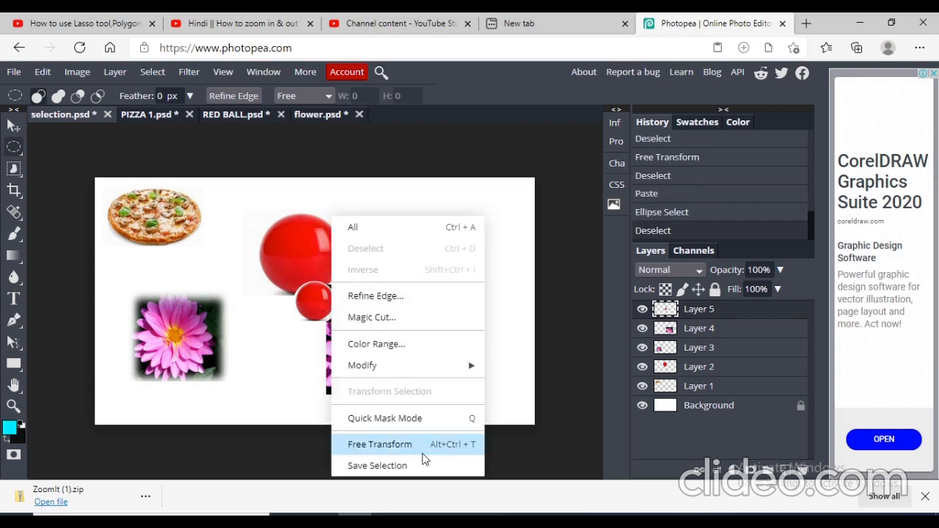
{"action": "left_click", "coordinate": [380, 445]}
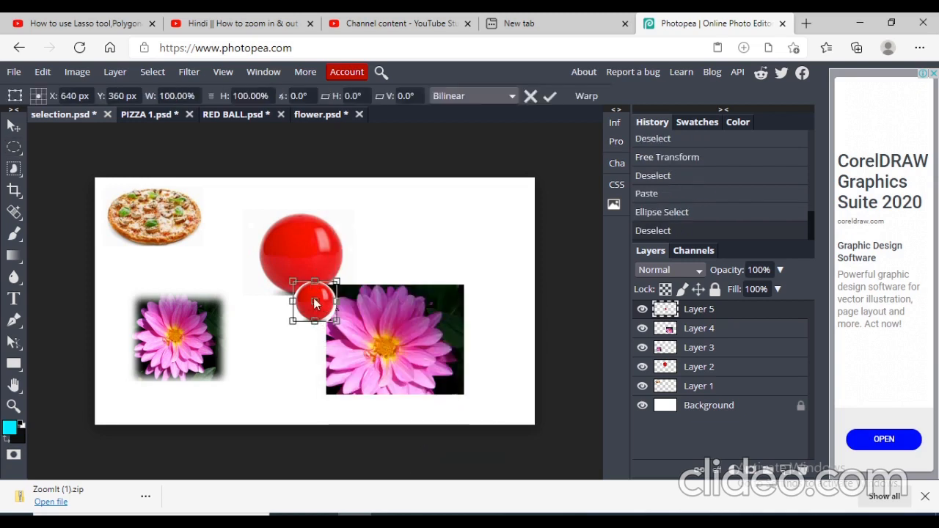
{"action": "left_click_drag", "start_coordinate": [415, 256], "coordinate": [441, 212]}
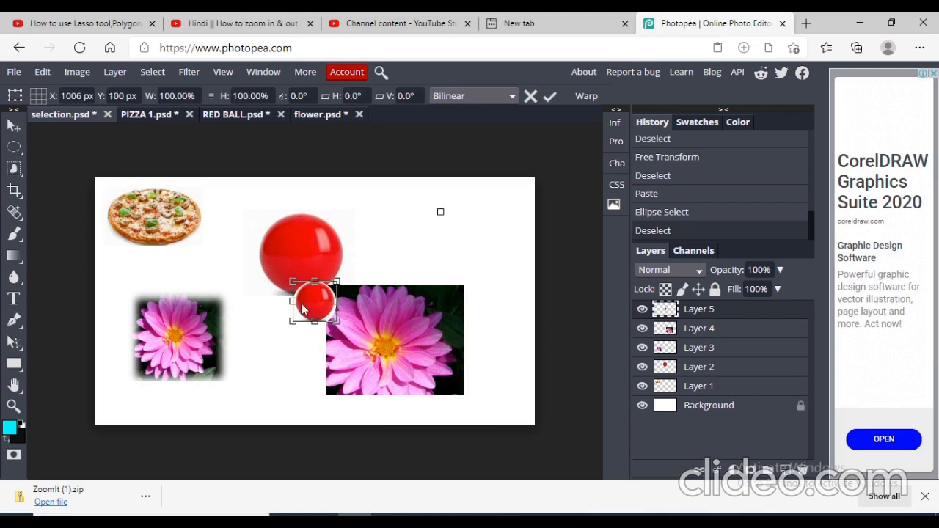
{"action": "left_click_drag", "start_coordinate": [305, 310], "coordinate": [401, 226]}
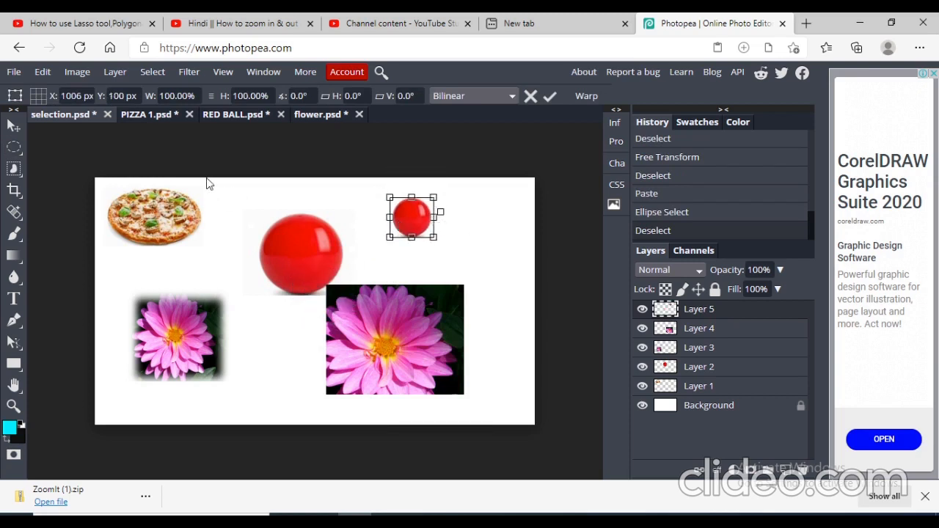
{"action": "left_click", "coordinate": [19, 146]}
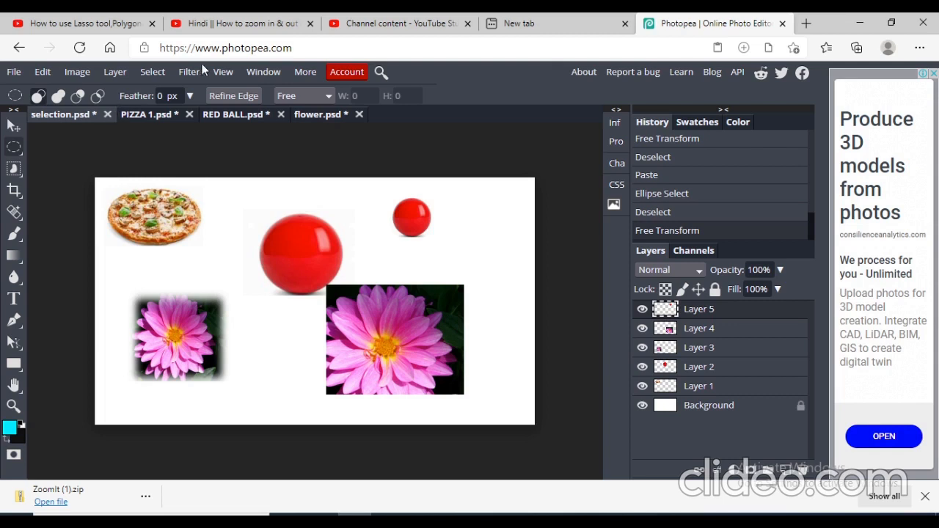
- Examine the Ellipse Select tool group and its style options
{"action": "left_click", "coordinate": [16, 150]}
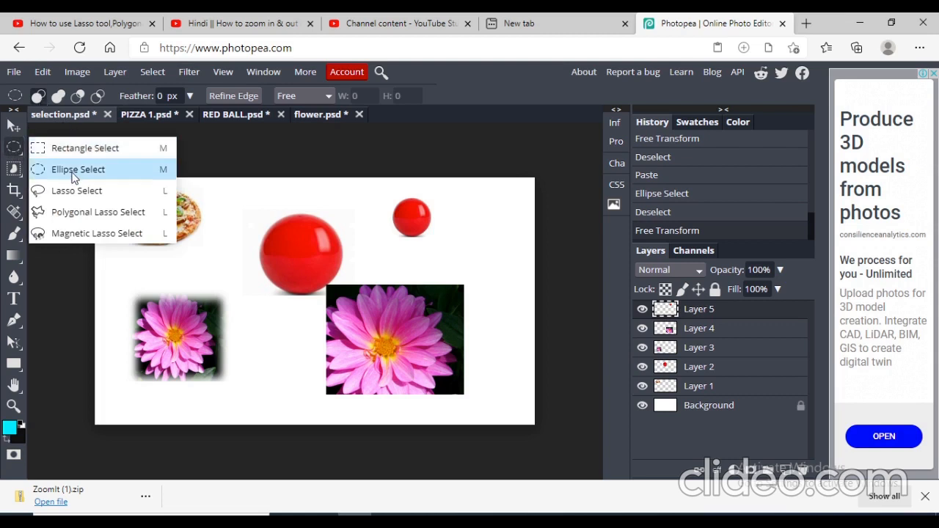
{"action": "left_click", "coordinate": [332, 99]}
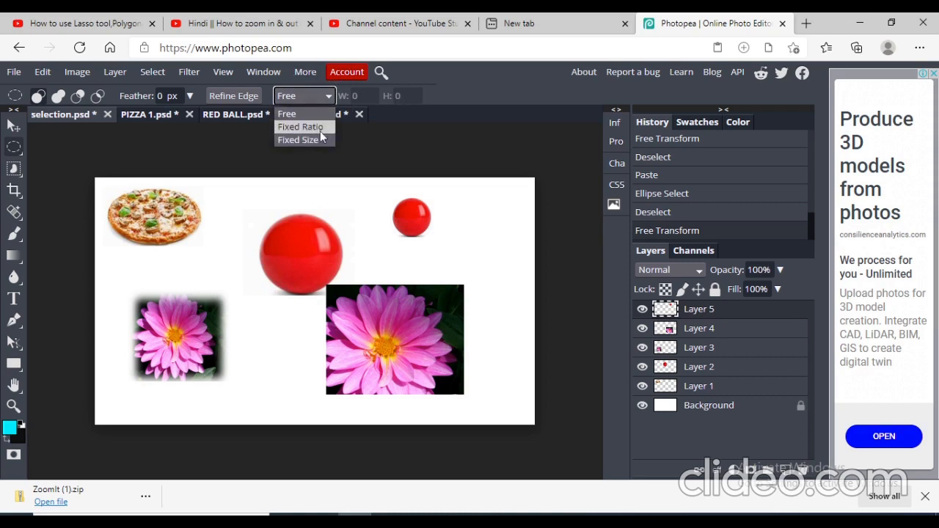
{"action": "left_click", "coordinate": [362, 134]}
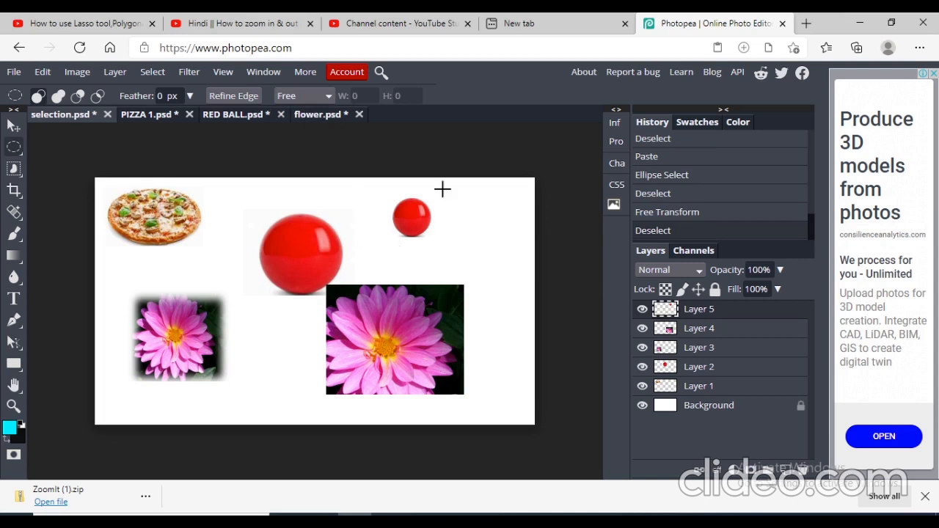
{"action": "left_click", "coordinate": [22, 154]}
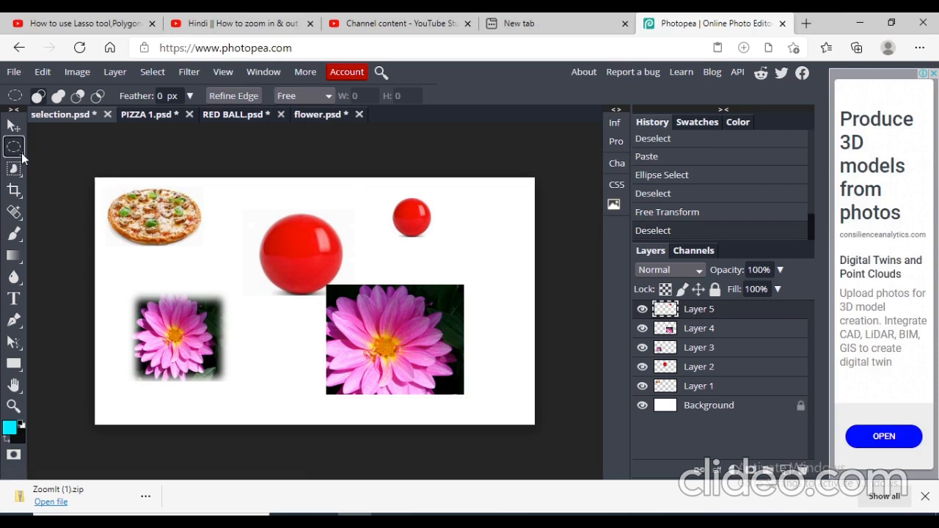
{"action": "right_click", "coordinate": [21, 152]}
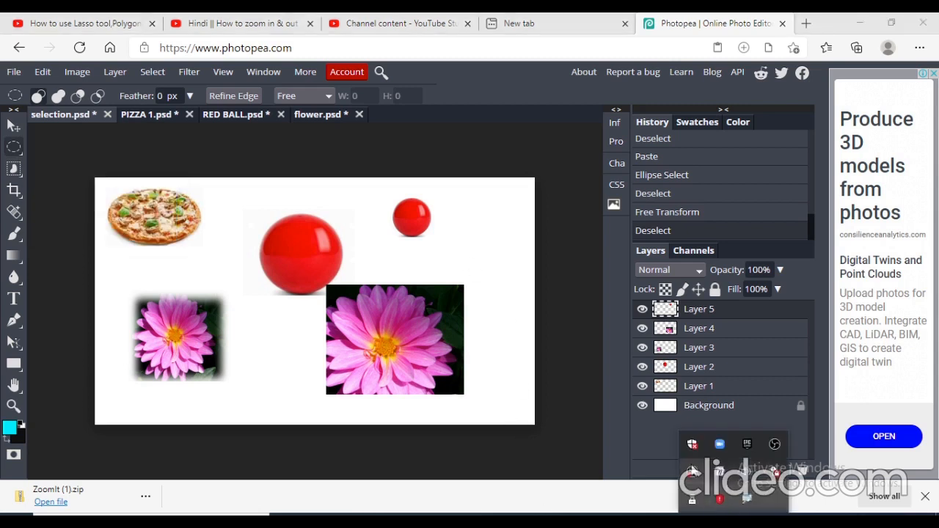
{"action": "right_click", "coordinate": [693, 469]}
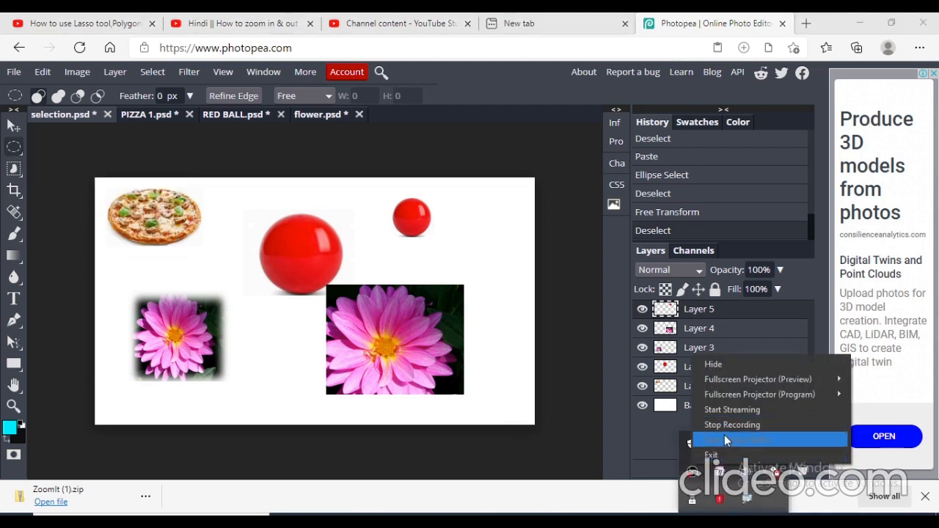